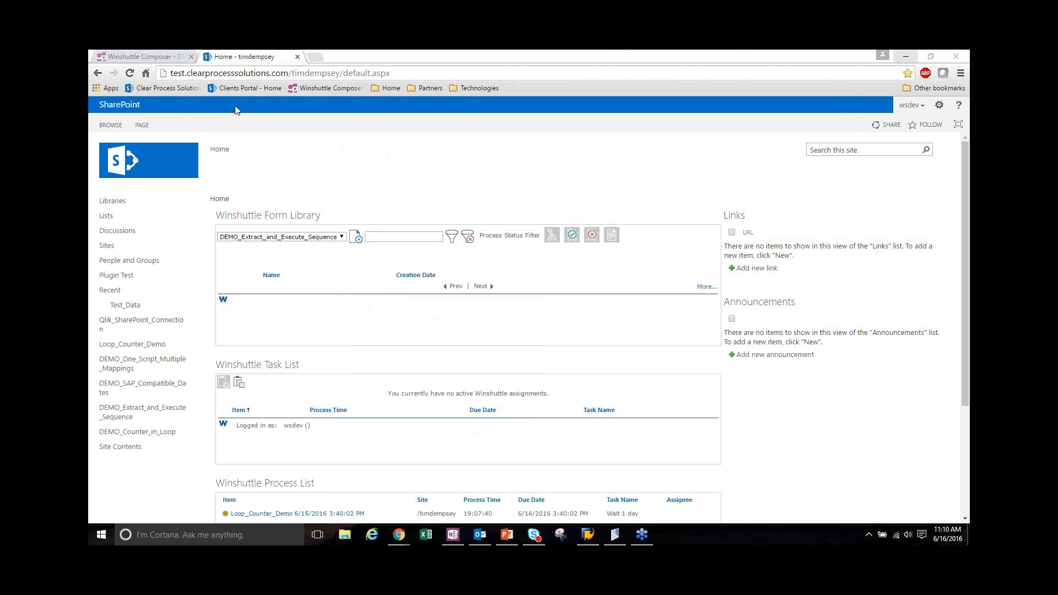
Switch to Winshuttle Composer and view the properties of the form's Logfield - Create Material field
{"action": "left_click", "coordinate": [174, 58]}
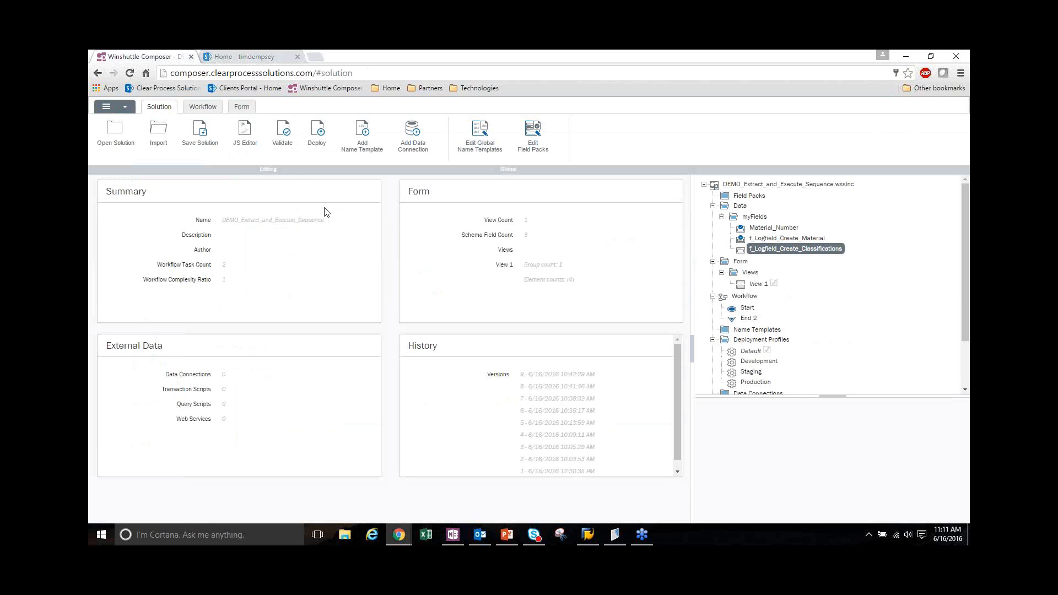
{"action": "left_click", "coordinate": [241, 107]}
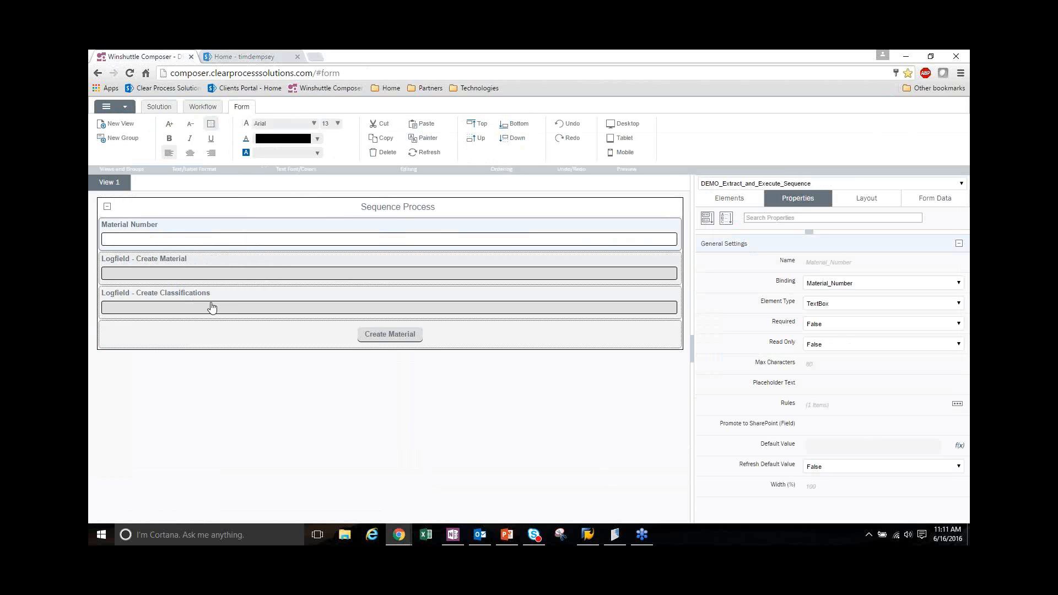
{"action": "left_click", "coordinate": [203, 277]}
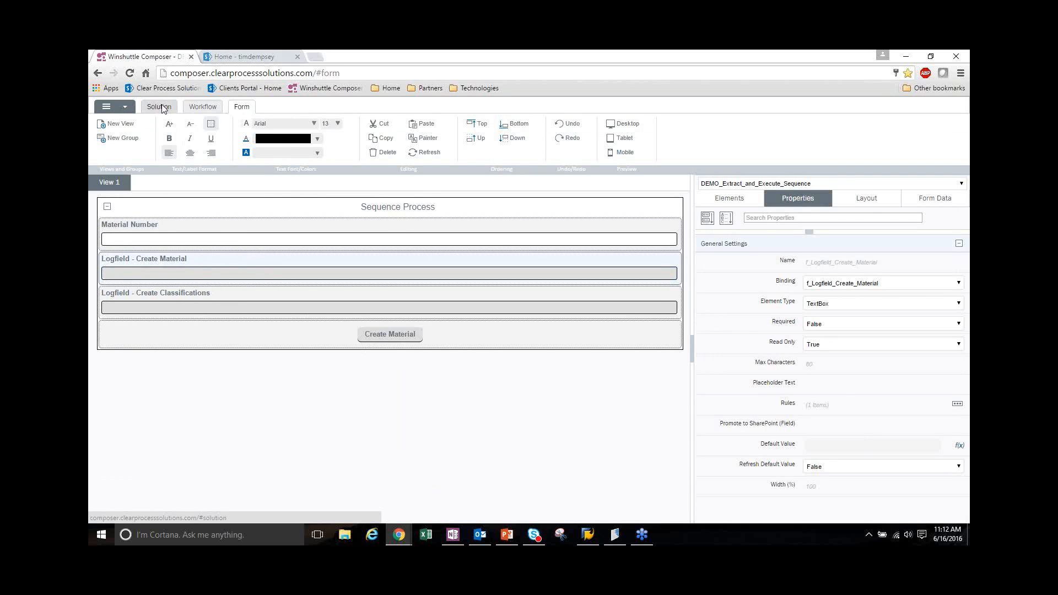
Review the solution's ManageMaterialLogfield JavaScript function and close the code editor
{"action": "left_click", "coordinate": [161, 107]}
{"action": "left_click", "coordinate": [253, 149]}
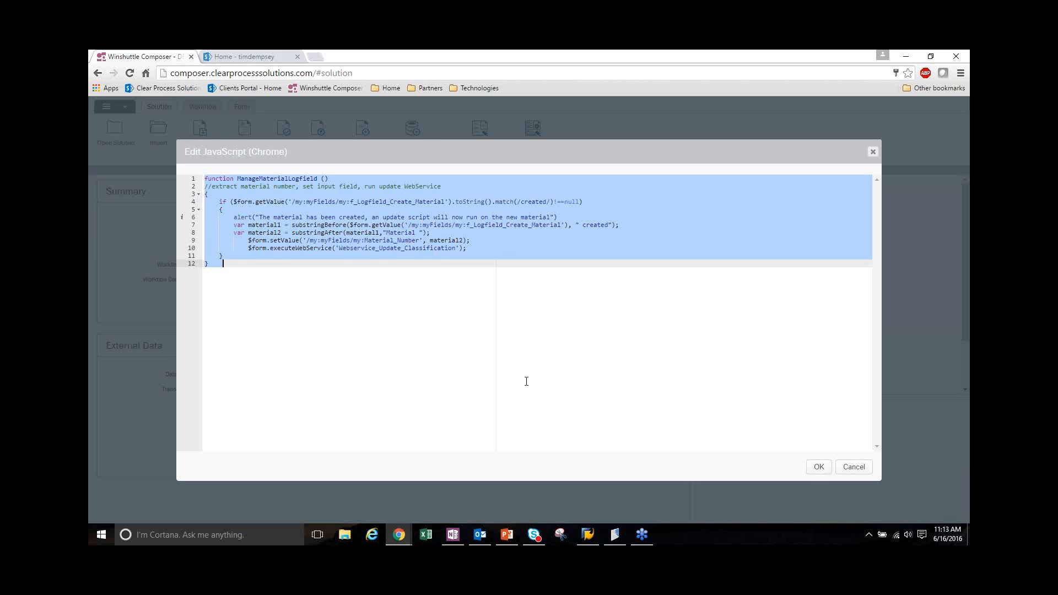
{"action": "left_click", "coordinate": [818, 467]}
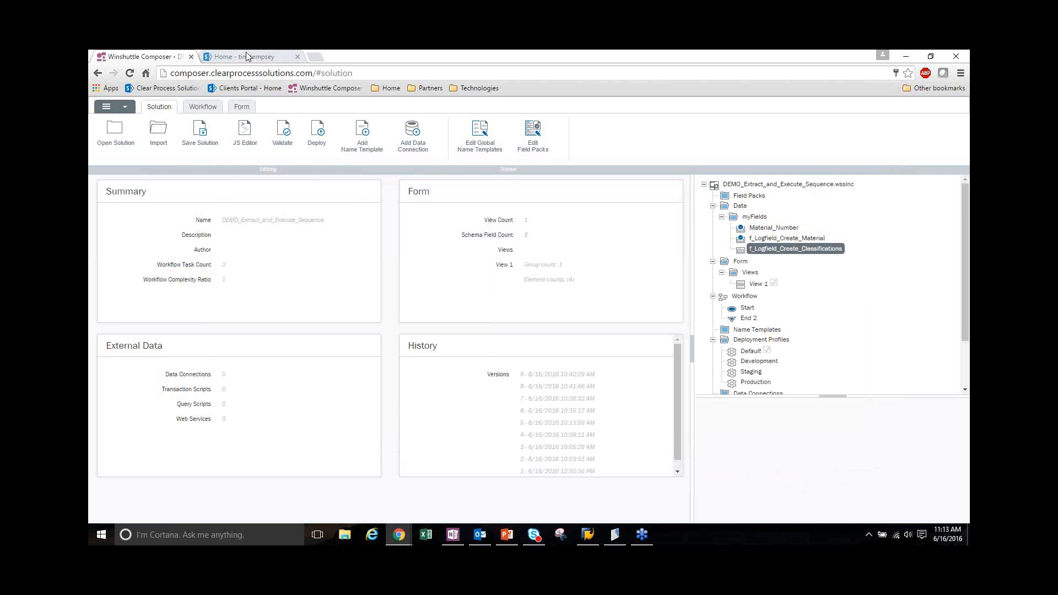
Switch to the SharePoint site and start a new DEMO_Extract_and_Execute_Sequence form from the Winshuttle Form Library
{"action": "left_click", "coordinate": [245, 55]}
{"action": "left_click", "coordinate": [327, 237]}
{"action": "left_click", "coordinate": [325, 241]}
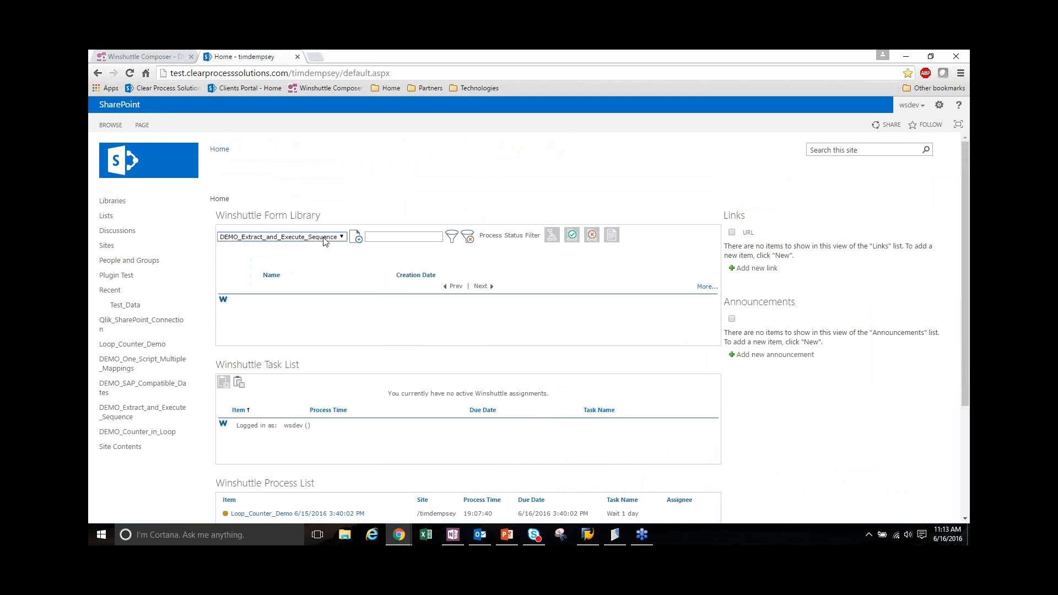
{"action": "left_click", "coordinate": [355, 241]}
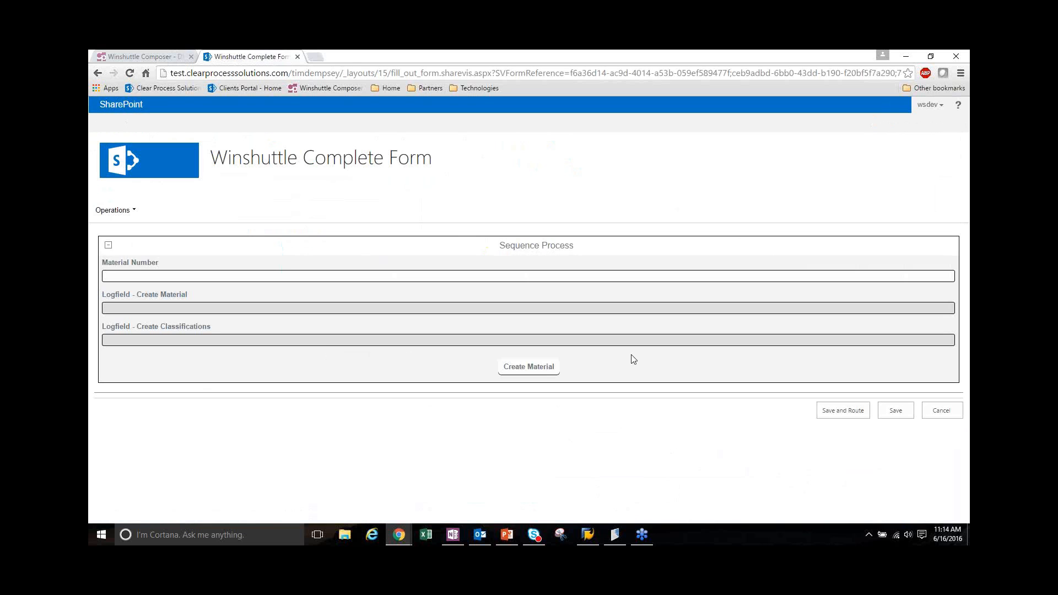
Run Create Material on the Sequence Process form and accept the alert to run the update script
{"action": "left_click", "coordinate": [512, 371]}
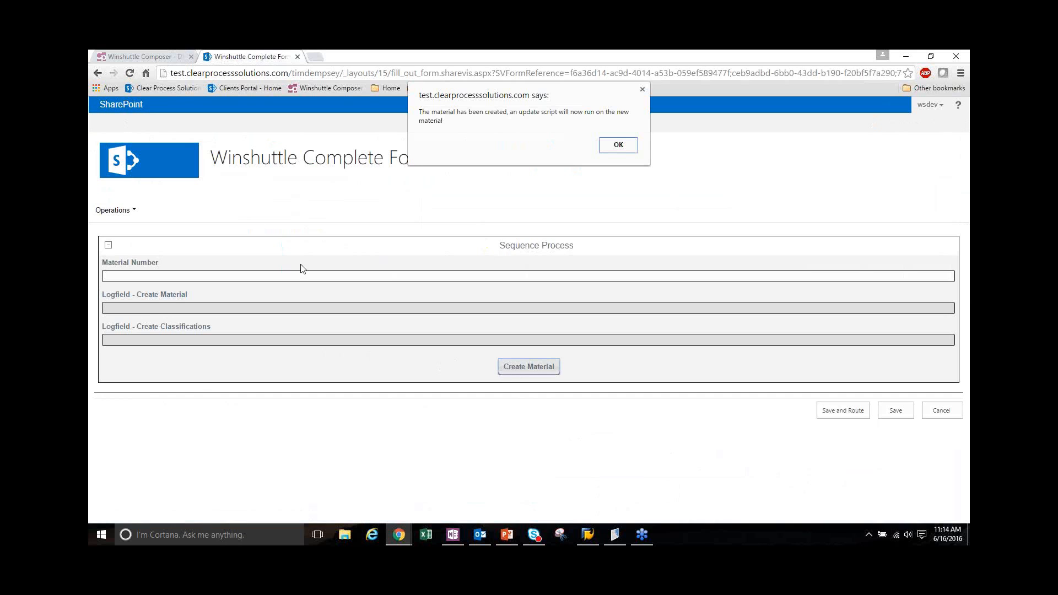
{"action": "left_click_drag", "start_coordinate": [573, 92], "coordinate": [544, 136]}
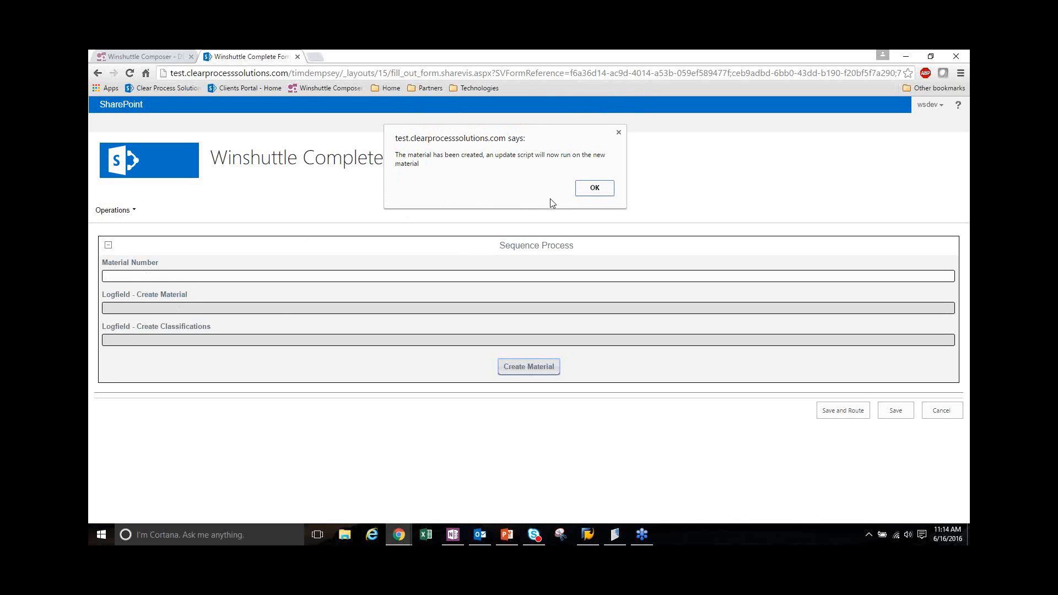
{"action": "left_click", "coordinate": [594, 189]}
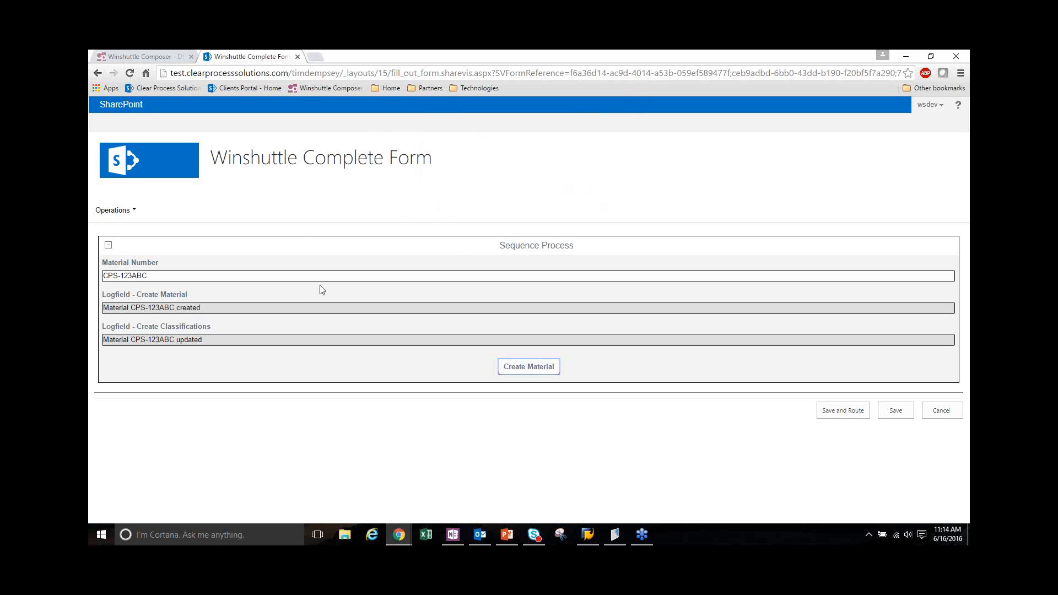
Highlight the text in the Logfield - Create Material field and switch to the other open window
{"action": "left_click_drag", "start_coordinate": [205, 308], "coordinate": [90, 306]}
{"action": "left_click", "coordinate": [145, 310]}
{"action": "key", "text": "alt+Tab"}
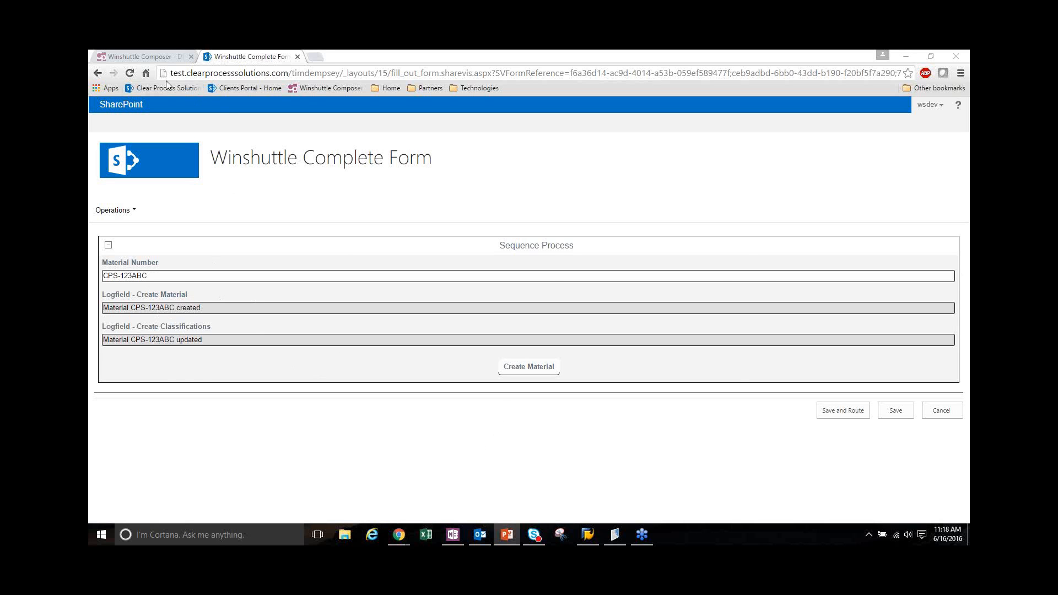
Switch back to Winshuttle Composer and open the recent solution DEMO_SAP_Compatible_Dates.wssInc
{"action": "left_click", "coordinate": [170, 58]}
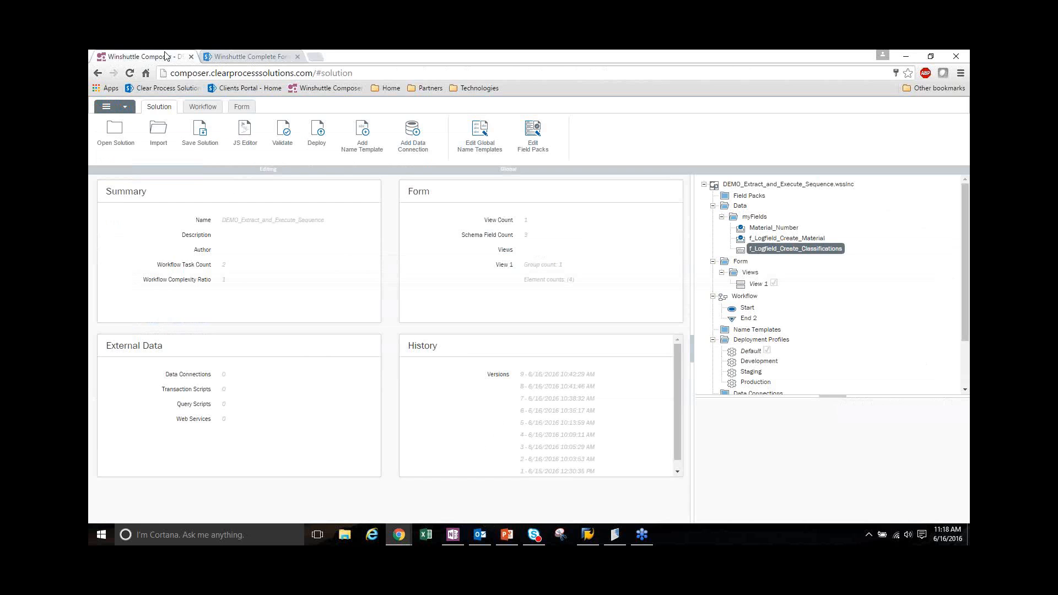
{"action": "left_click", "coordinate": [108, 137]}
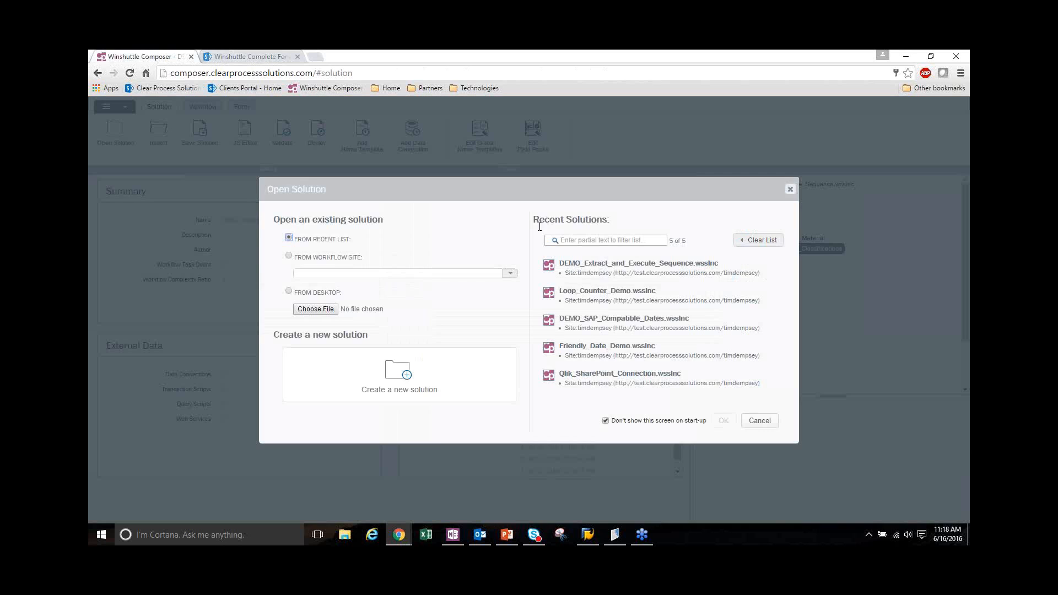
{"action": "double_click", "coordinate": [619, 328]}
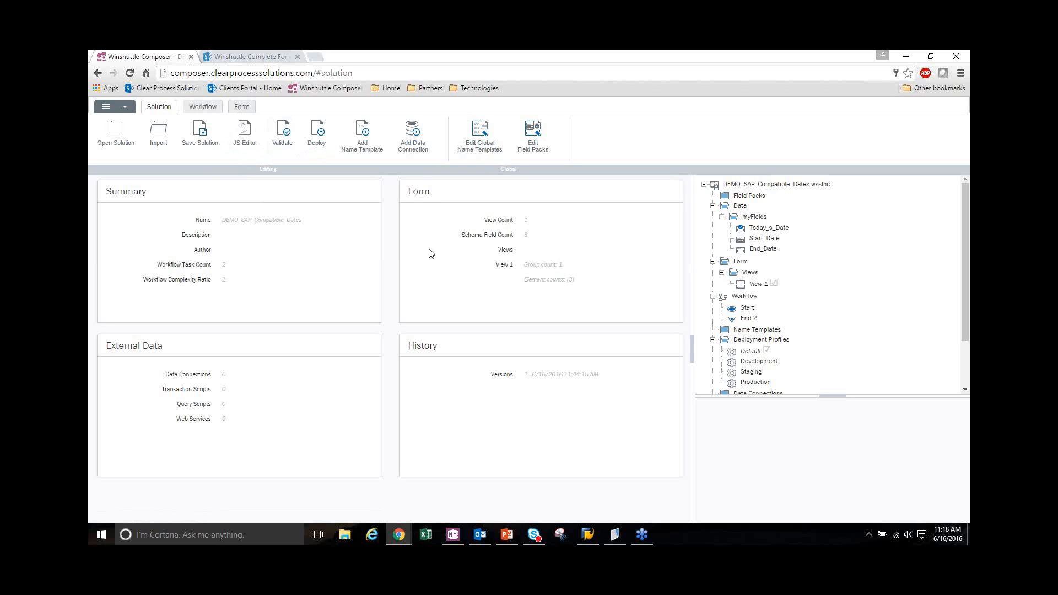
Inspect the Today's Date field's Format Today's Date rule and its action that sets the Start_Date value
{"action": "left_click", "coordinate": [239, 112]}
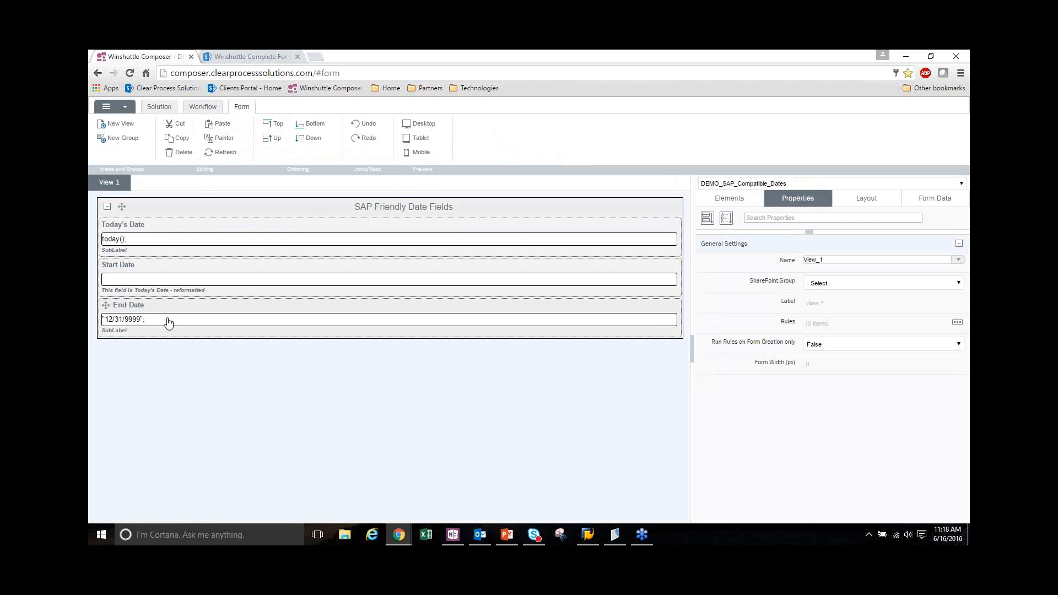
{"action": "left_click", "coordinate": [235, 243]}
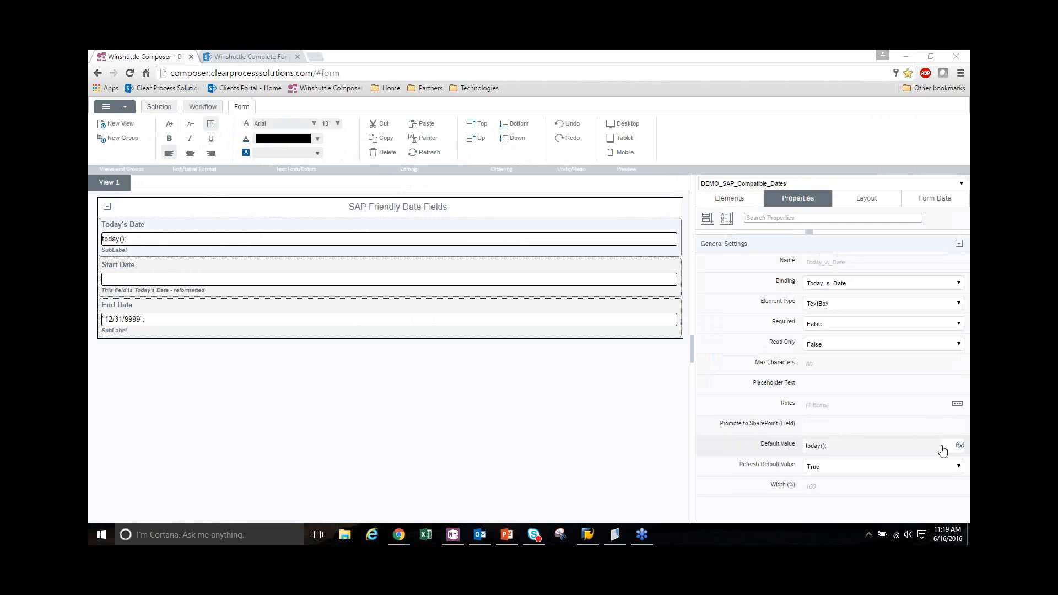
{"action": "left_click", "coordinate": [956, 406]}
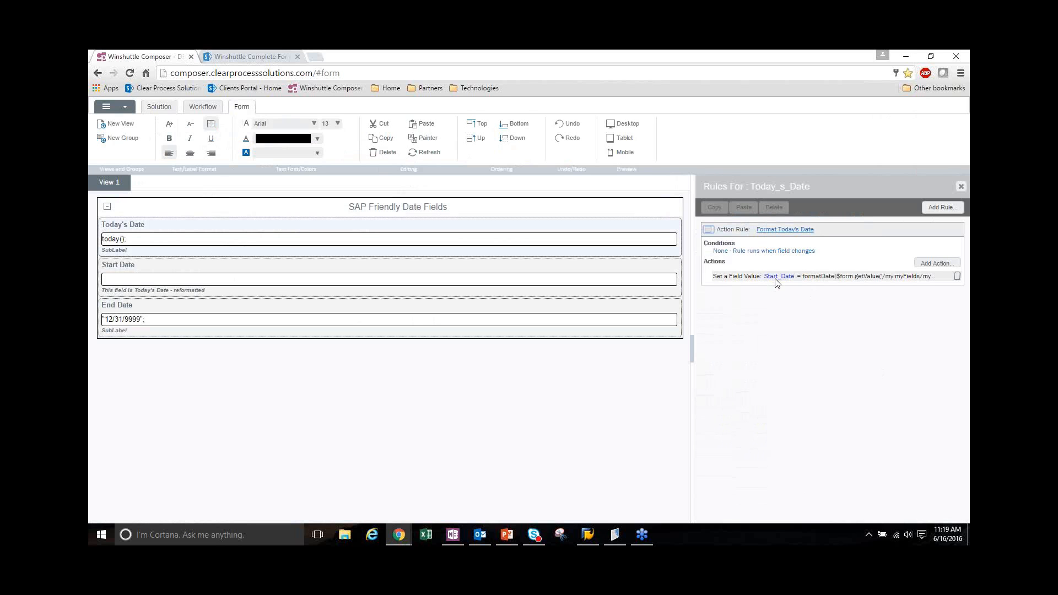
{"action": "left_click", "coordinate": [777, 277]}
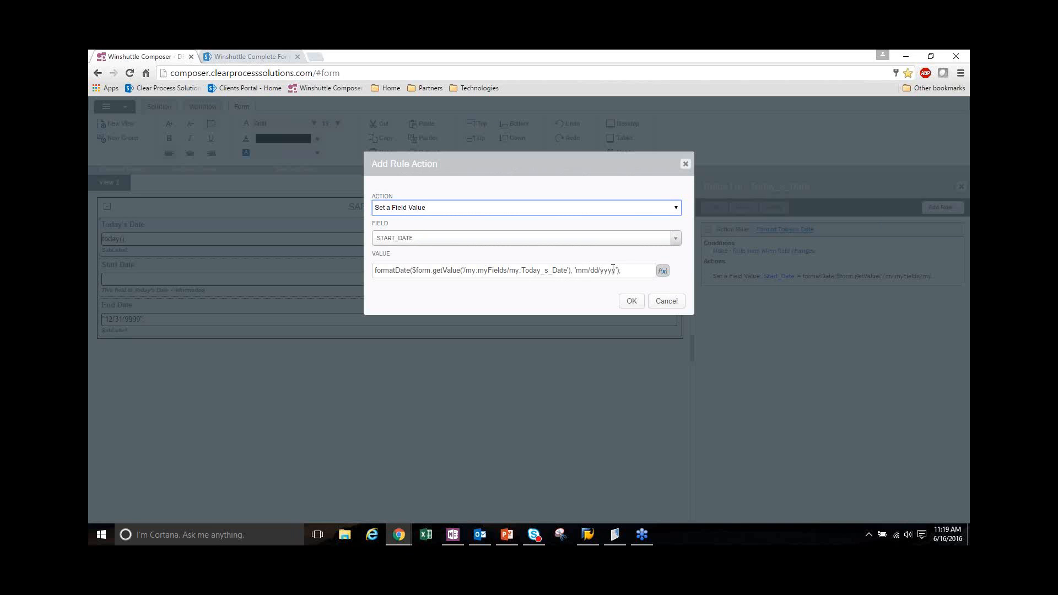
{"action": "left_click", "coordinate": [631, 300]}
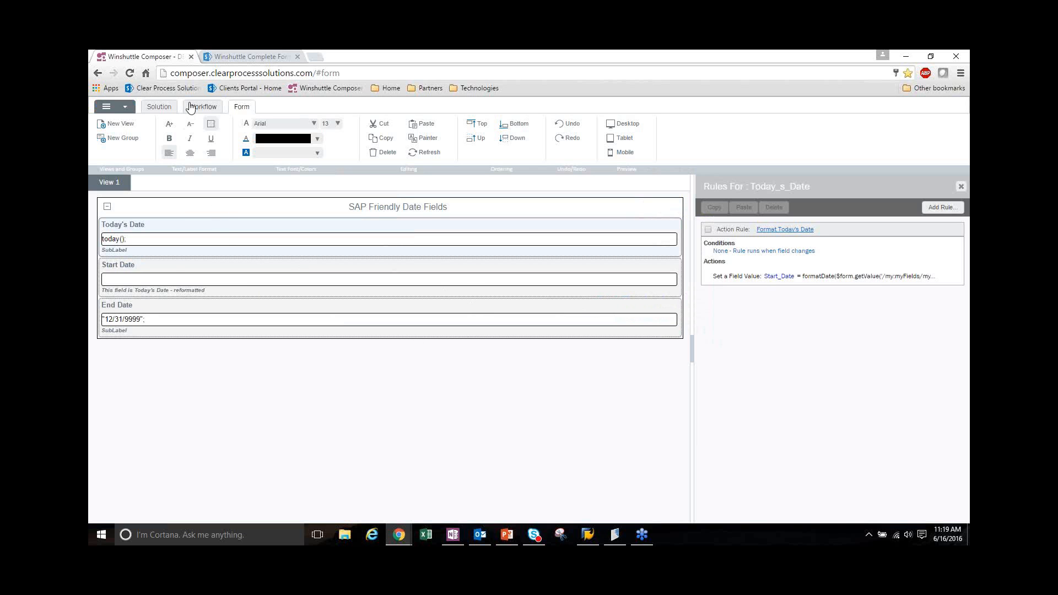
Leave the completed SharePoint form, start a new DEMO_SAP_Compatible_Dates form, and highlight its Today's Date value
{"action": "left_click", "coordinate": [237, 58]}
{"action": "left_click", "coordinate": [161, 170]}
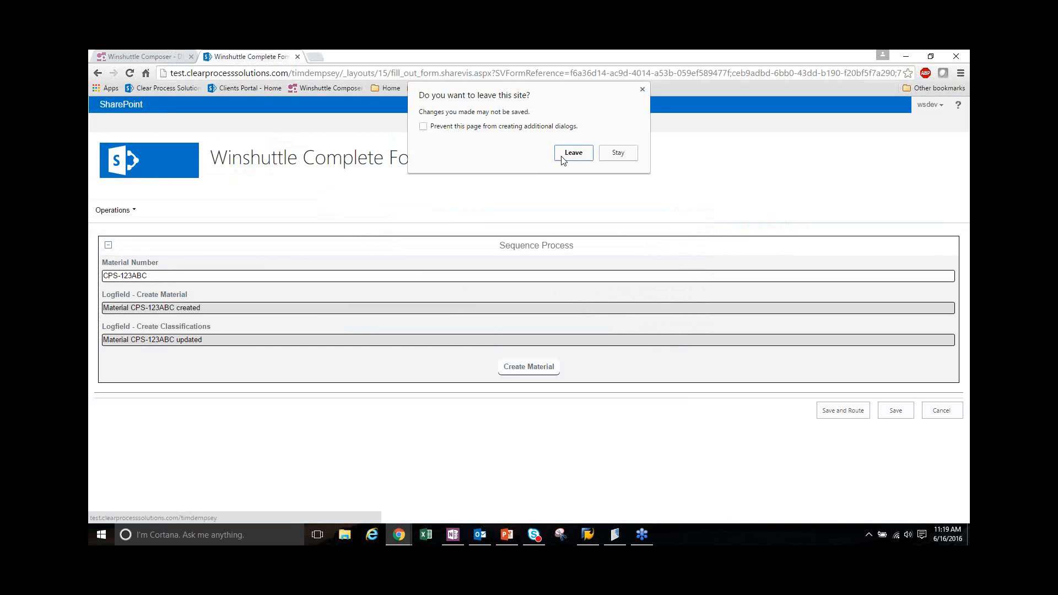
{"action": "left_click", "coordinate": [573, 153]}
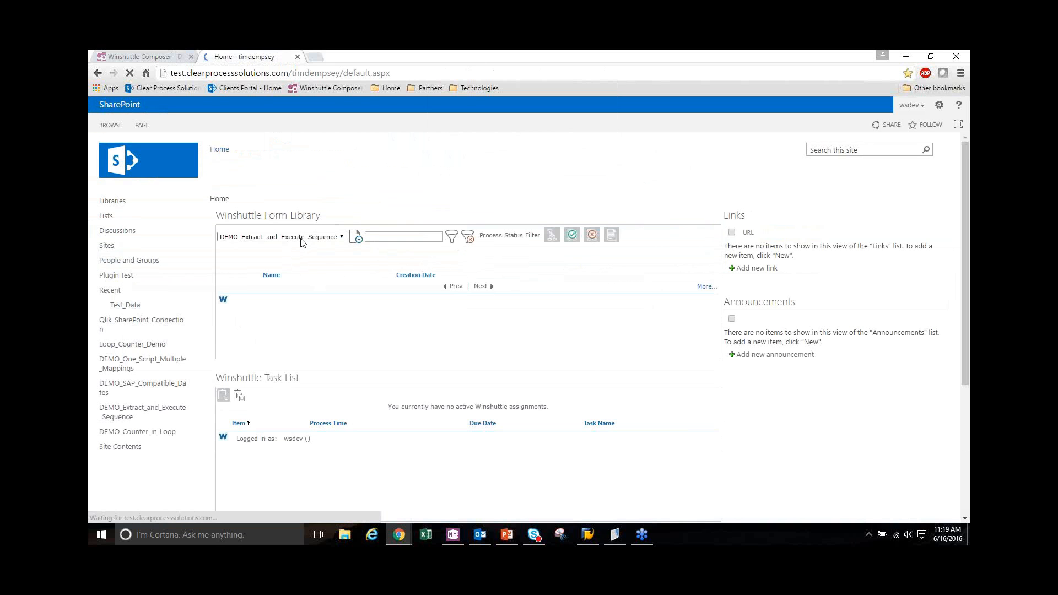
{"action": "left_click", "coordinate": [303, 240]}
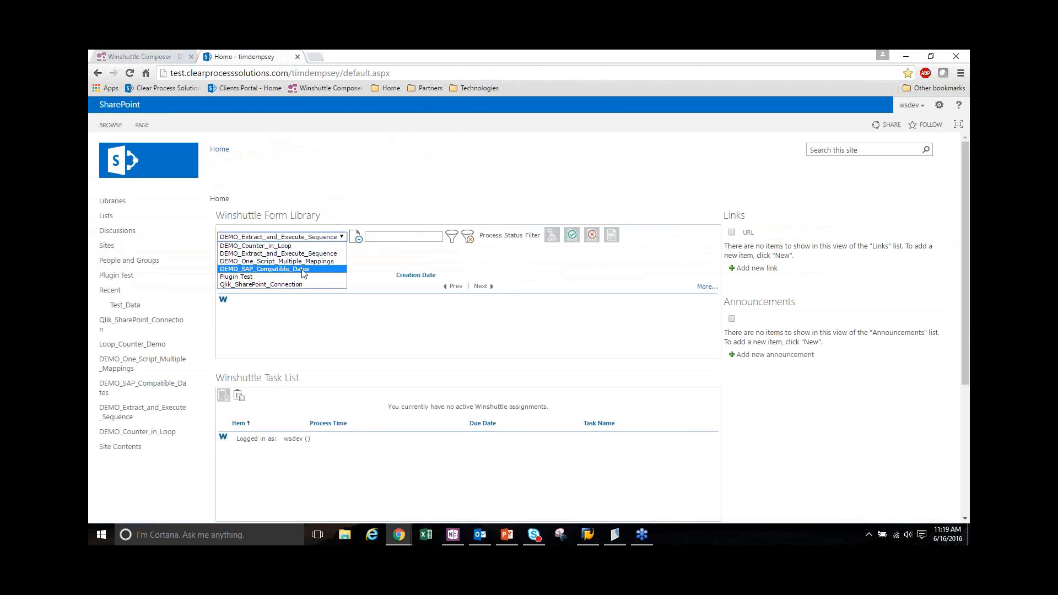
{"action": "left_click", "coordinate": [303, 269]}
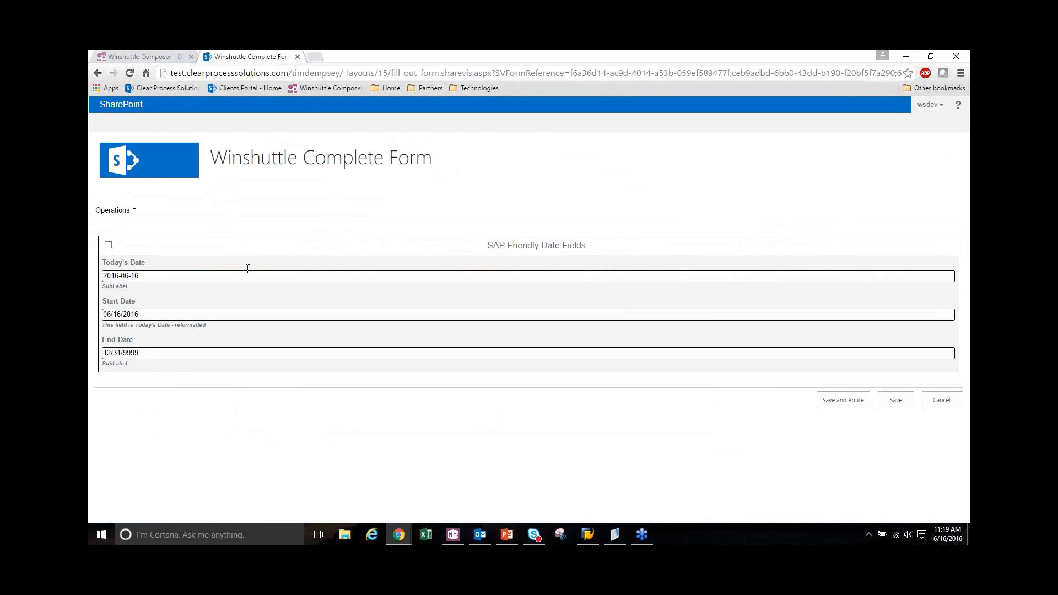
{"action": "left_click_drag", "start_coordinate": [156, 275], "coordinate": [102, 277]}
{"action": "left_click", "coordinate": [150, 276]}
Compare the VAMPL-DATUV(01) and VAMPL-DATUB(01) date mappings in Winshuttle TRANSACTION with the form's Start Date field
{"action": "left_click", "coordinate": [613, 539]}
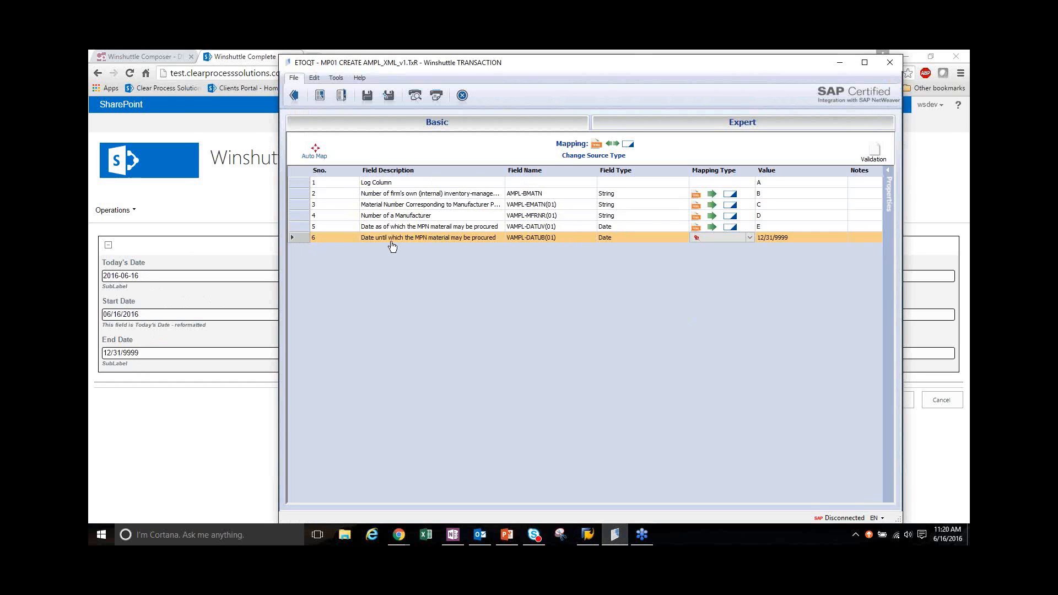
{"action": "left_click", "coordinate": [563, 228]}
{"action": "left_click", "coordinate": [568, 238]}
{"action": "left_click", "coordinate": [451, 228]}
{"action": "left_click", "coordinate": [439, 238]}
{"action": "left_click", "coordinate": [436, 229]}
{"action": "left_click", "coordinate": [429, 239]}
{"action": "left_click", "coordinate": [159, 302]}
{"action": "left_click", "coordinate": [154, 314]}
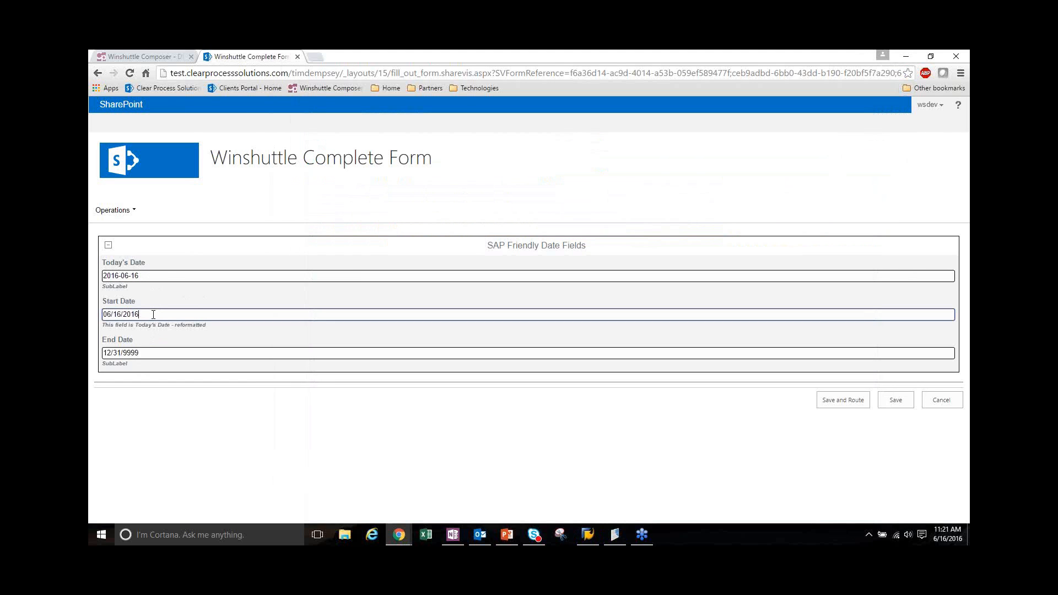
Return to Winshuttle TRANSACTION, show the field properties, and convert the VAMPL-DATUB(01) field to a string
{"action": "left_click", "coordinate": [614, 532]}
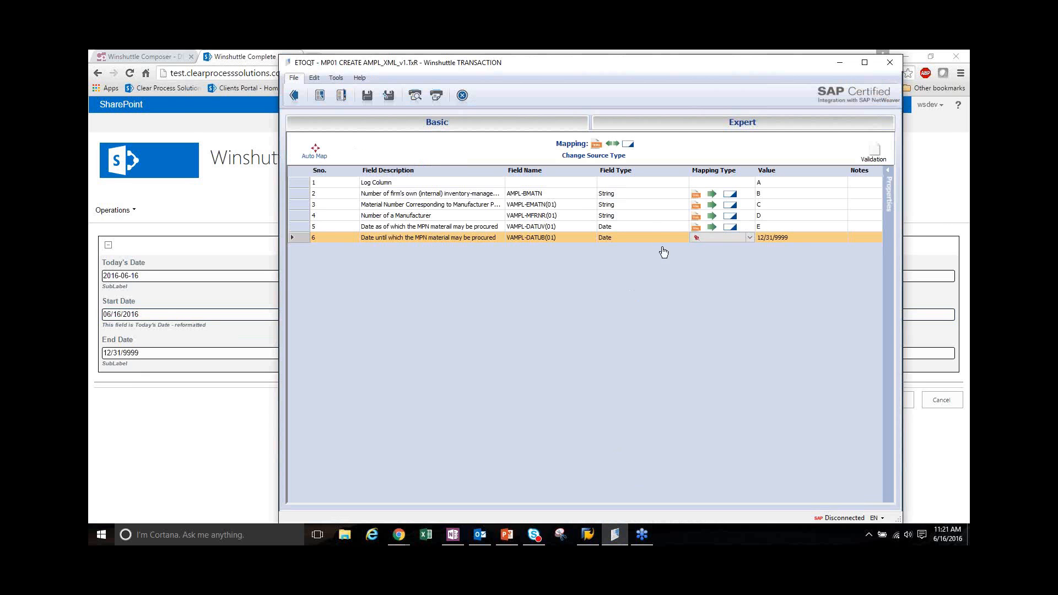
{"action": "left_click", "coordinate": [642, 228]}
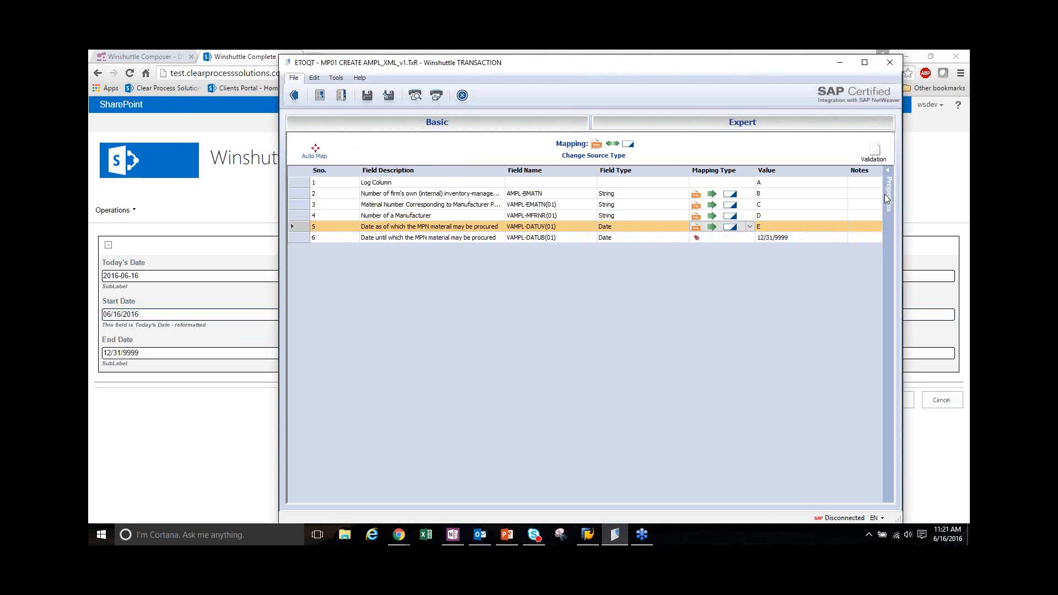
{"action": "left_click", "coordinate": [888, 176]}
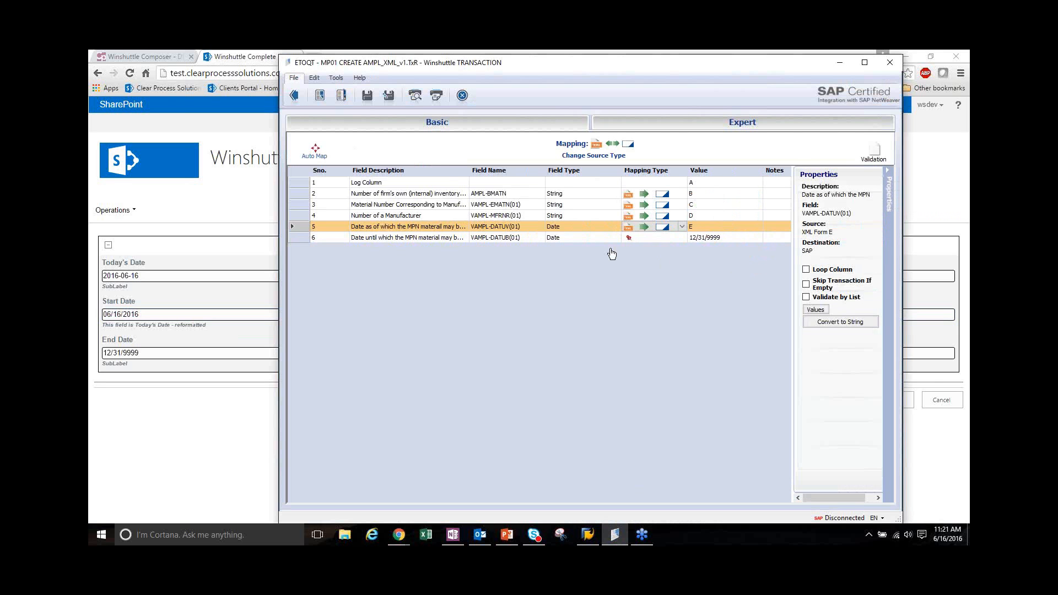
{"action": "left_click", "coordinate": [556, 238]}
{"action": "left_click", "coordinate": [566, 230]}
{"action": "left_click", "coordinate": [566, 238]}
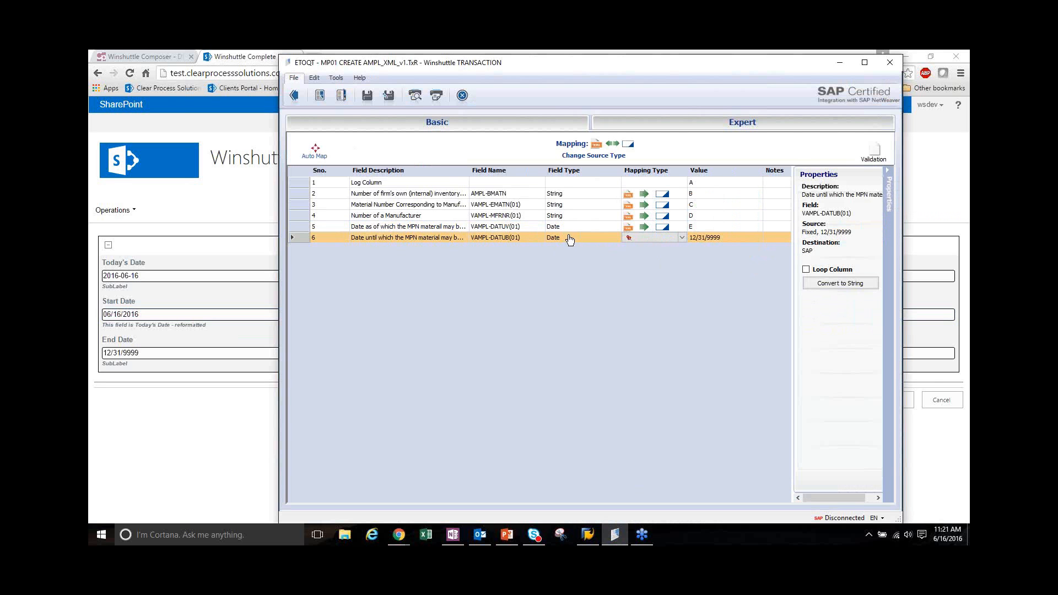
{"action": "left_click", "coordinate": [856, 289]}
Convert the VAMPL-DATUV(01) date field to a string and check the field type of VAMPL-DATUB(01)
{"action": "left_click", "coordinate": [561, 227]}
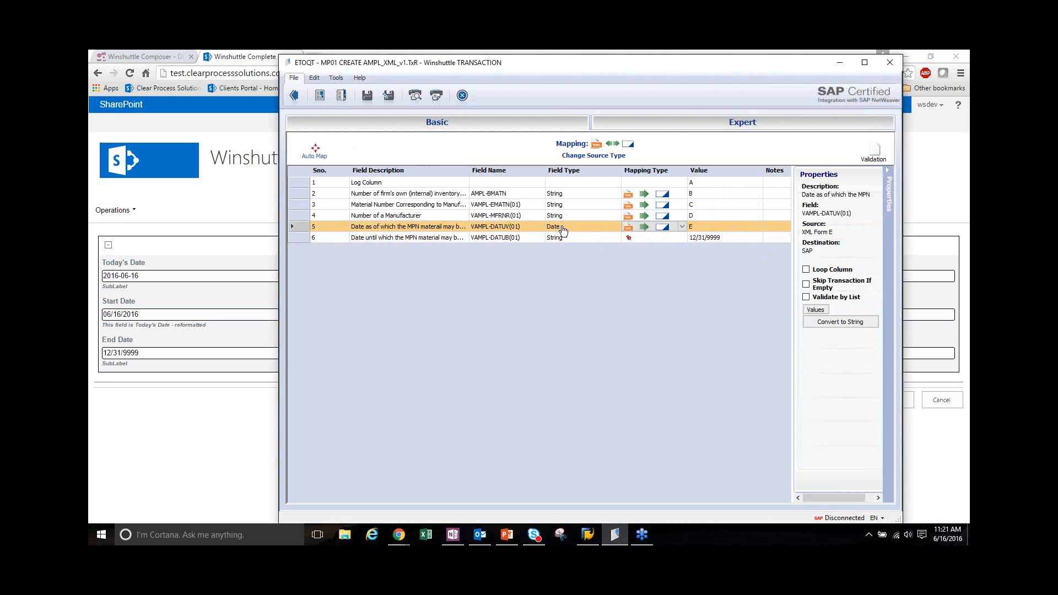
{"action": "left_click", "coordinate": [837, 322]}
{"action": "left_click", "coordinate": [479, 238]}
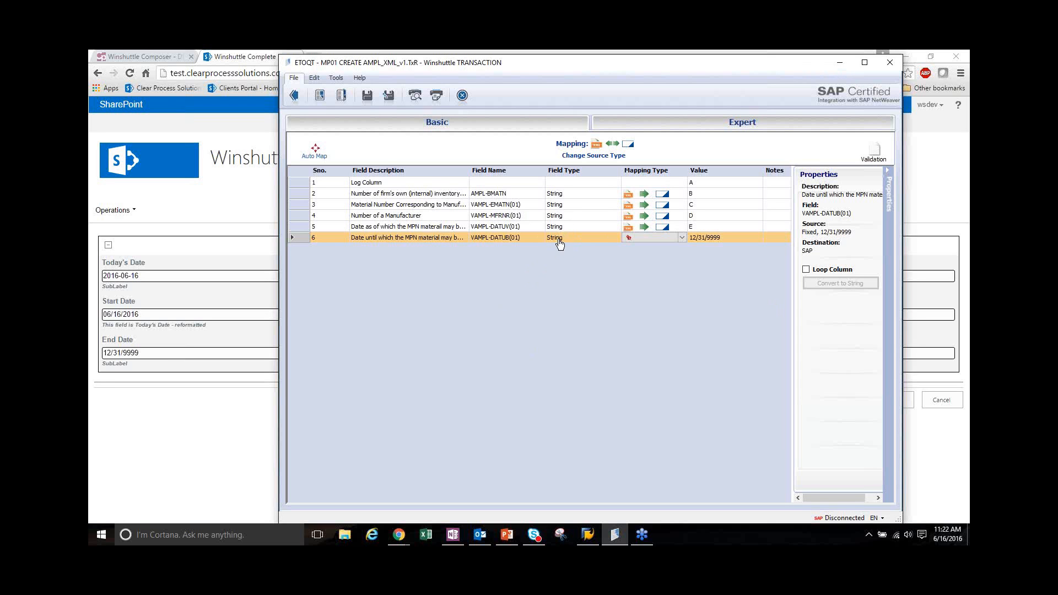
Minimize Winshuttle TRANSACTION, return to Winshuttle Composer, and view the Today's Date and Start Date field properties
{"action": "left_click", "coordinate": [839, 63]}
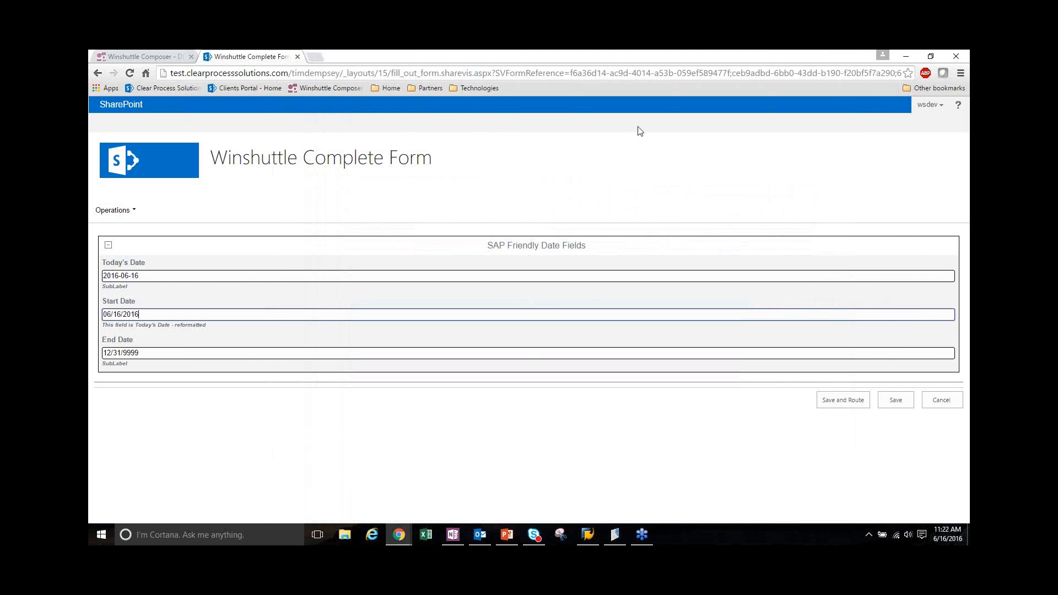
{"action": "left_click", "coordinate": [140, 55]}
{"action": "left_click", "coordinate": [183, 244]}
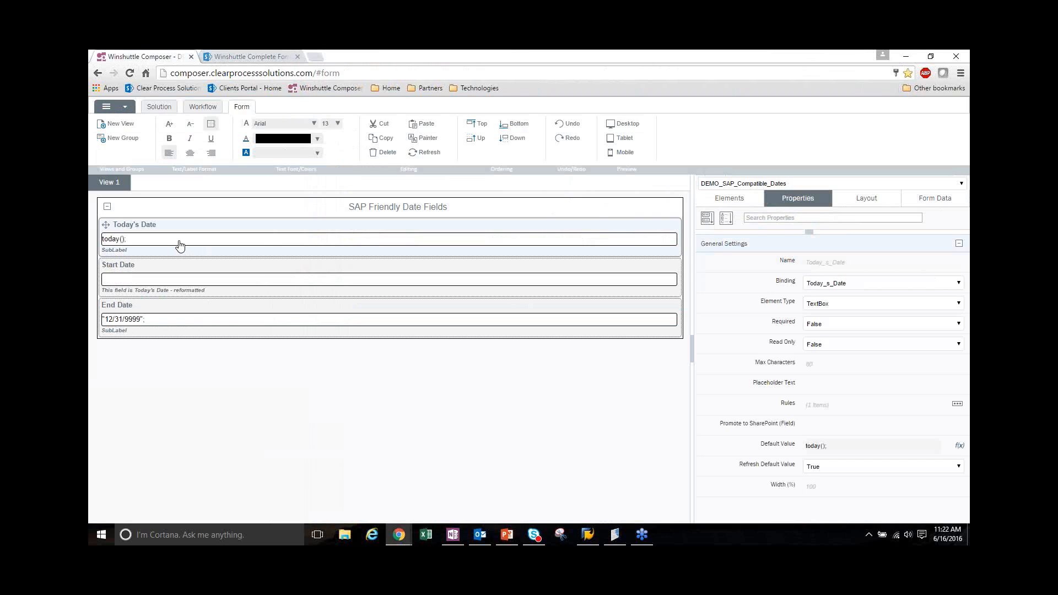
{"action": "left_click", "coordinate": [153, 282]}
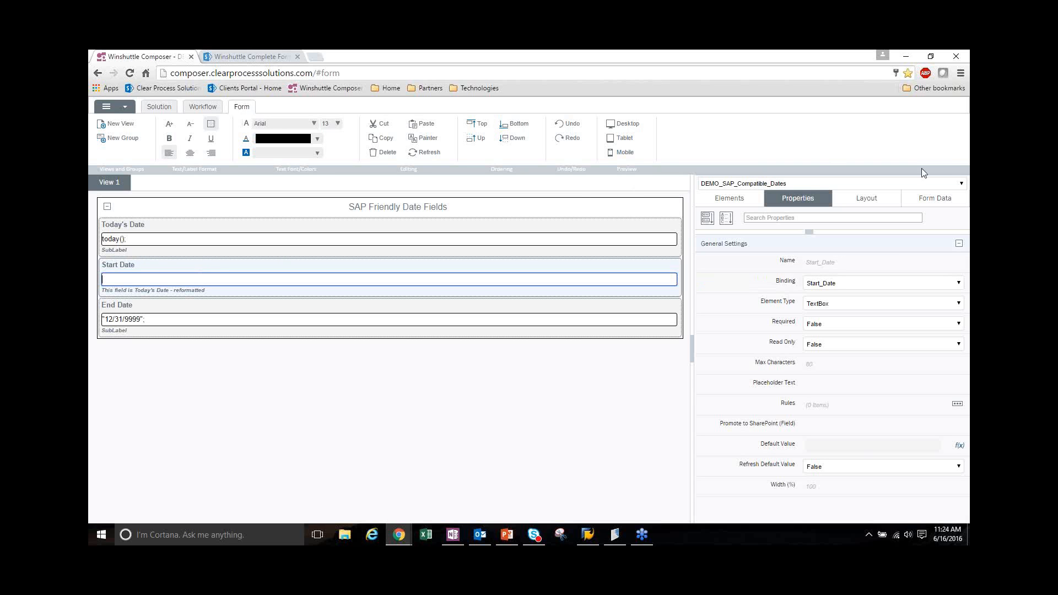
Check the form's field data types, review the Format Today's Date rule action that sets Start_Date, and reselect the Start Date field
{"action": "left_click", "coordinate": [947, 197]}
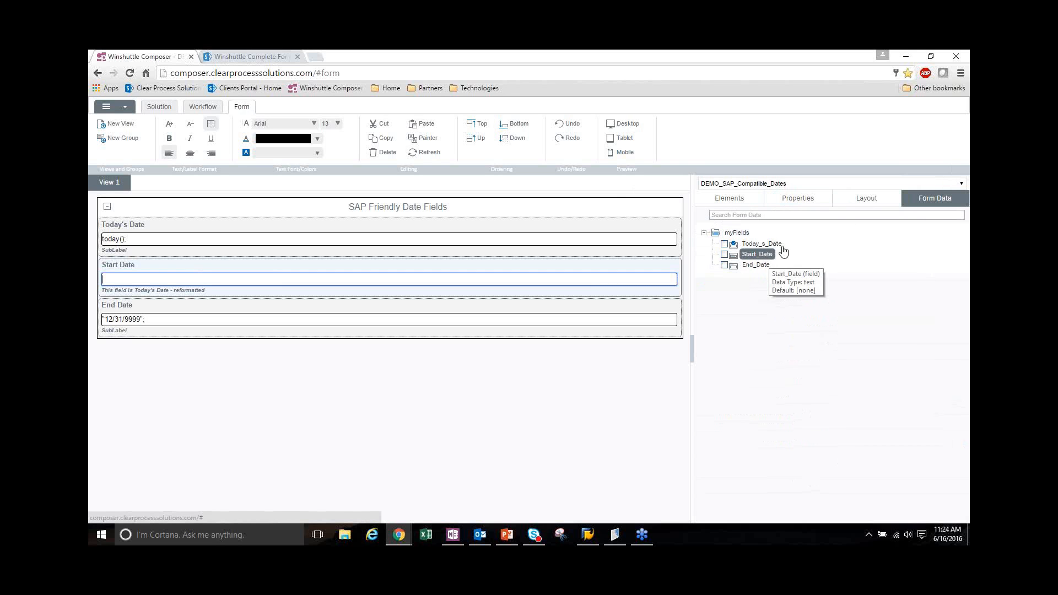
{"action": "left_click", "coordinate": [819, 207]}
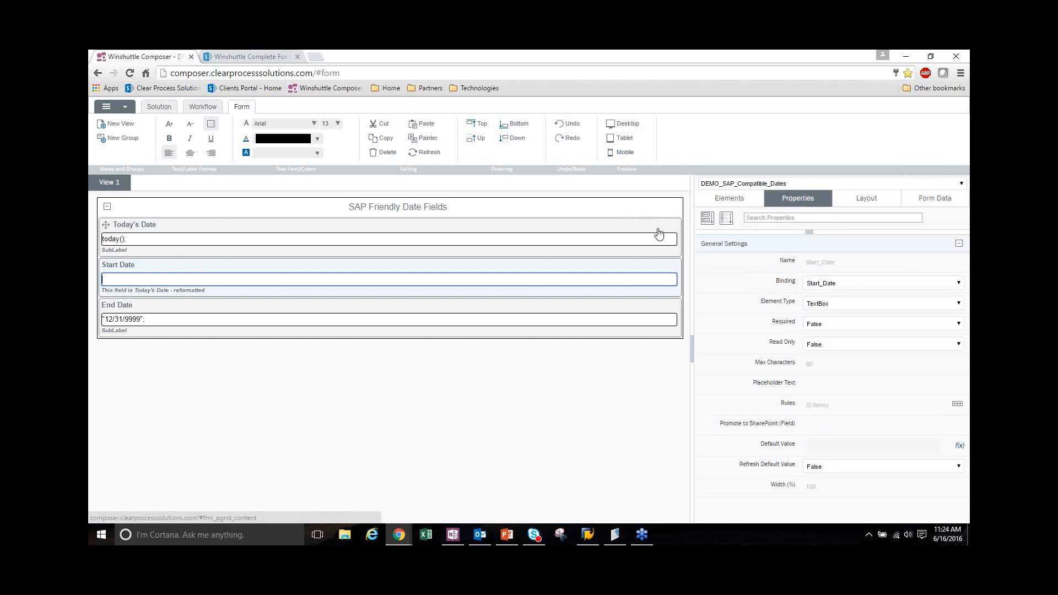
{"action": "left_click", "coordinate": [445, 248]}
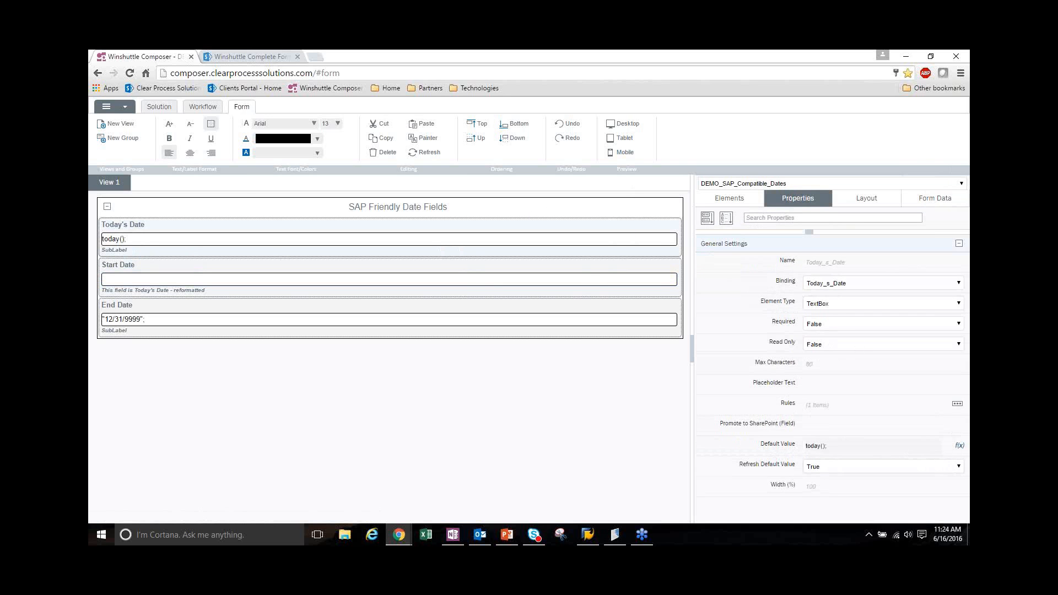
{"action": "left_click", "coordinate": [957, 404]}
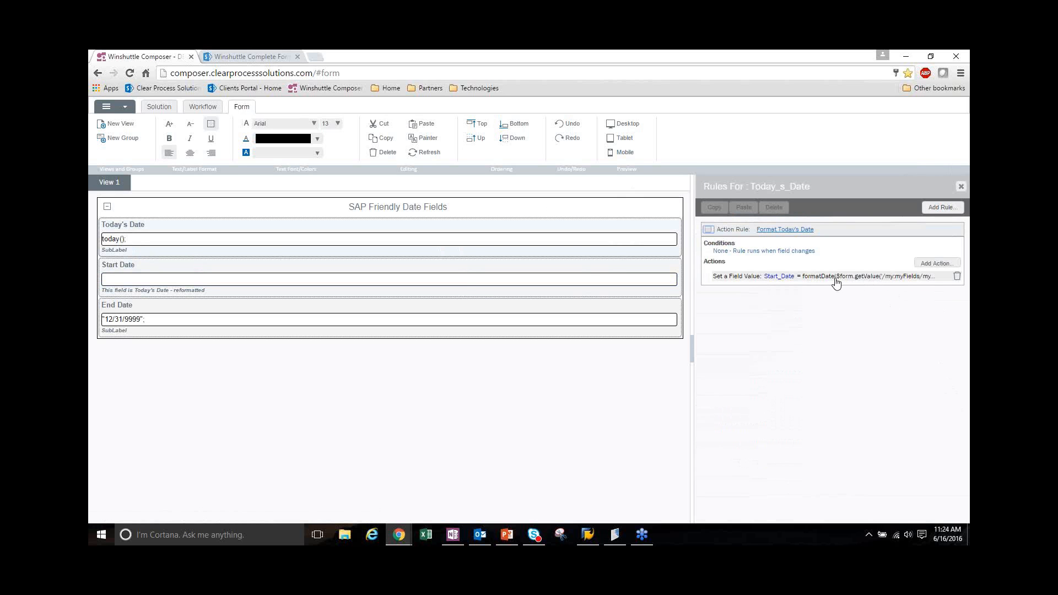
{"action": "left_click", "coordinate": [738, 276]}
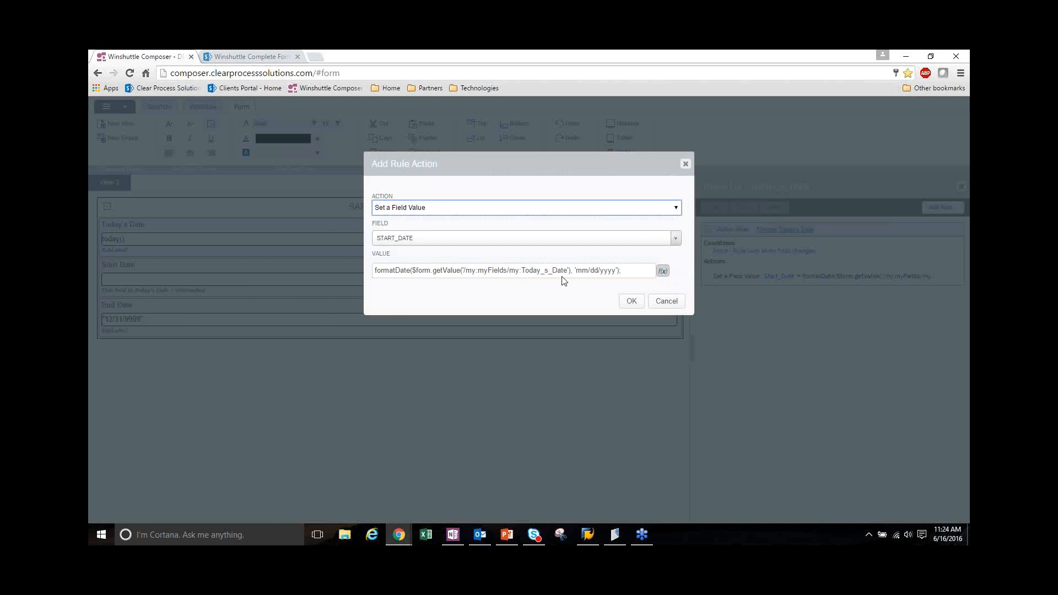
{"action": "left_click", "coordinate": [667, 301]}
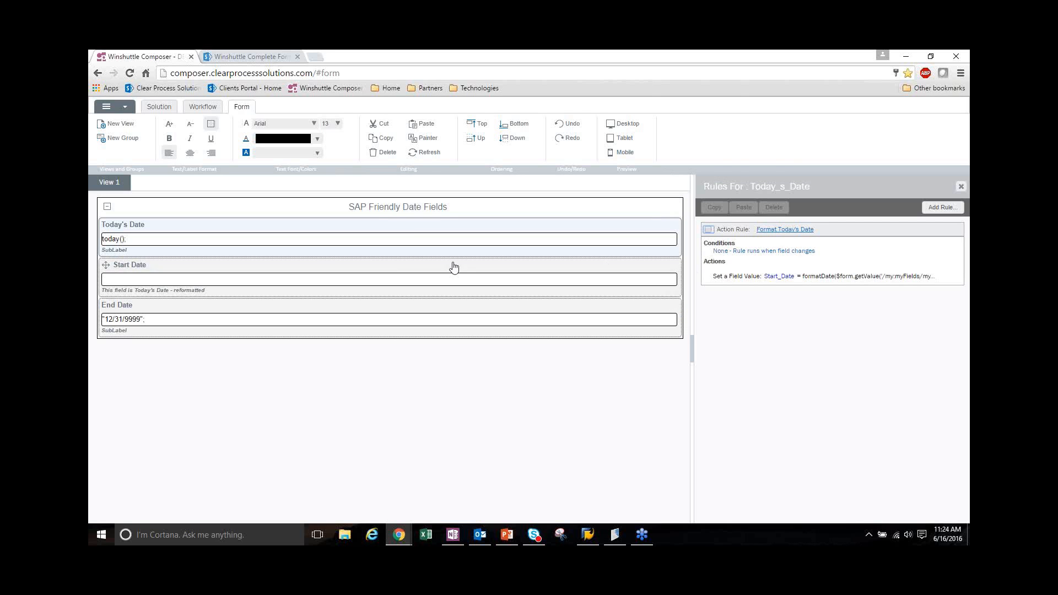
{"action": "left_click", "coordinate": [385, 282]}
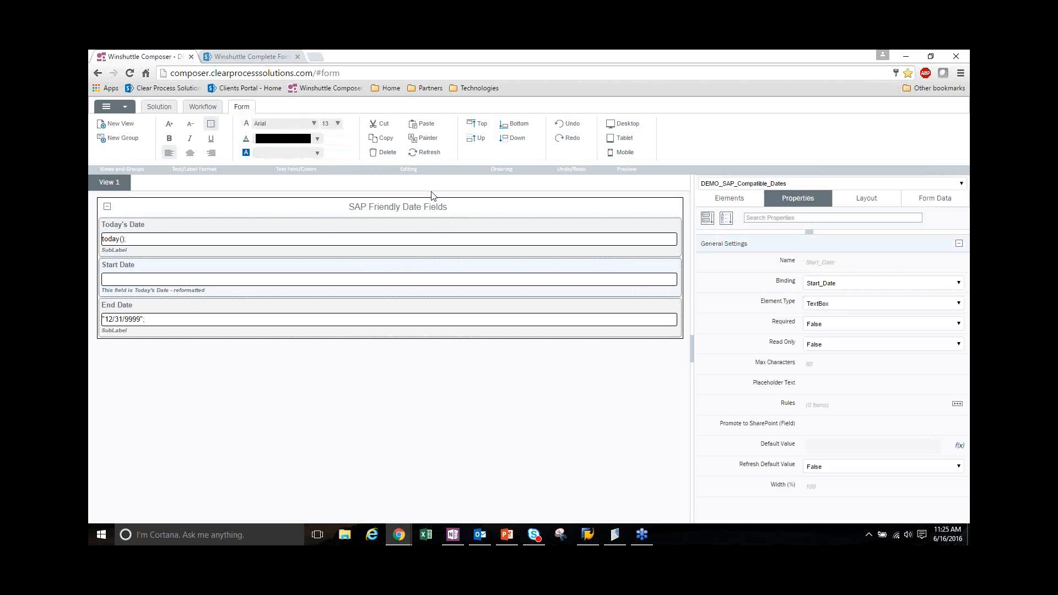
Open the DEMO_Counter_in_Loop solution from the workflow site
{"action": "left_click", "coordinate": [155, 113]}
{"action": "left_click", "coordinate": [123, 140]}
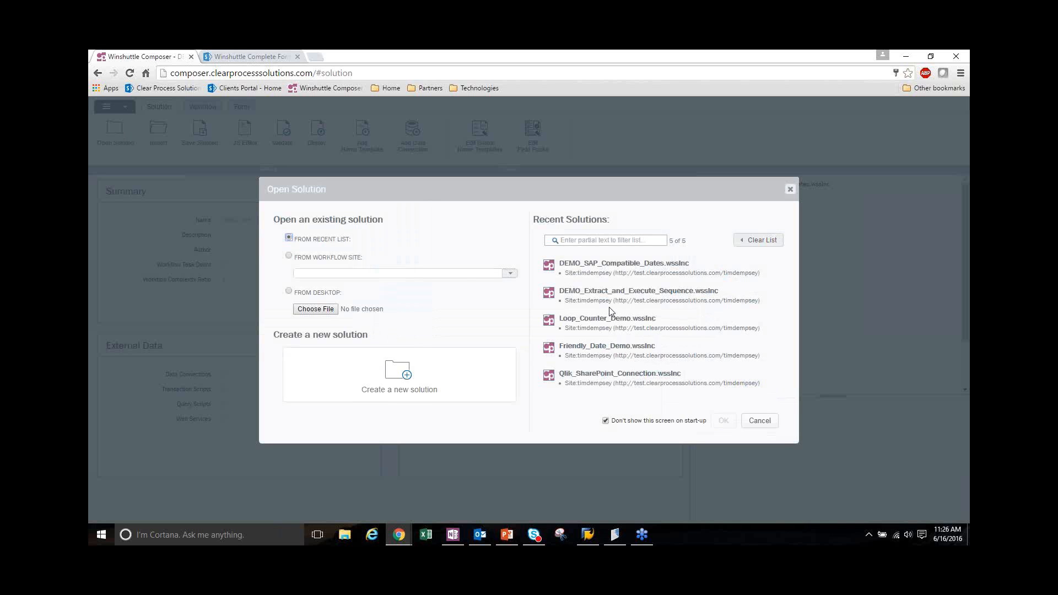
{"action": "left_click", "coordinate": [289, 256]}
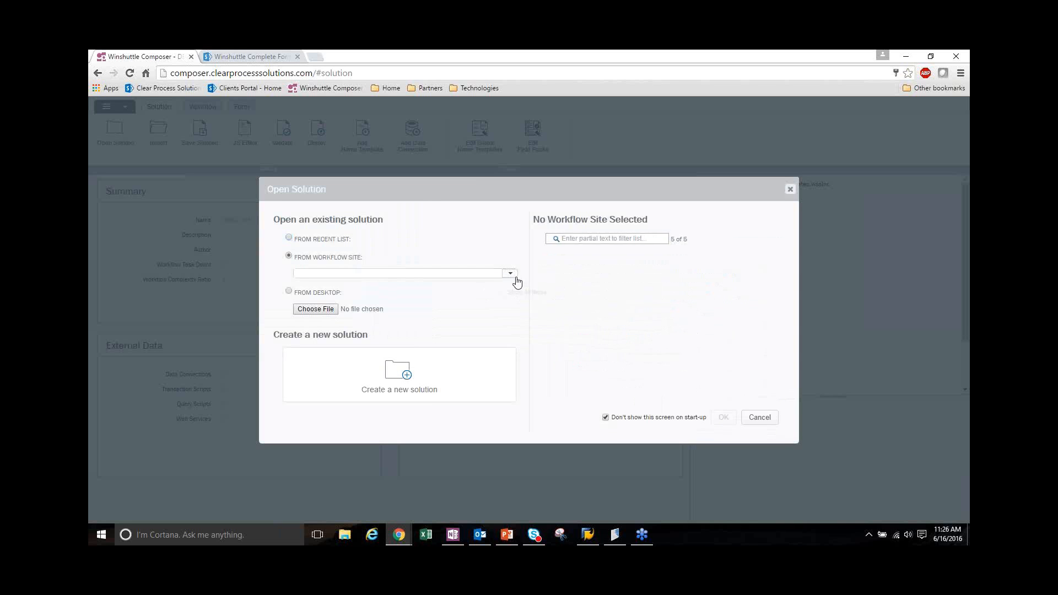
{"action": "left_click", "coordinate": [510, 275]}
{"action": "left_click", "coordinate": [490, 285]}
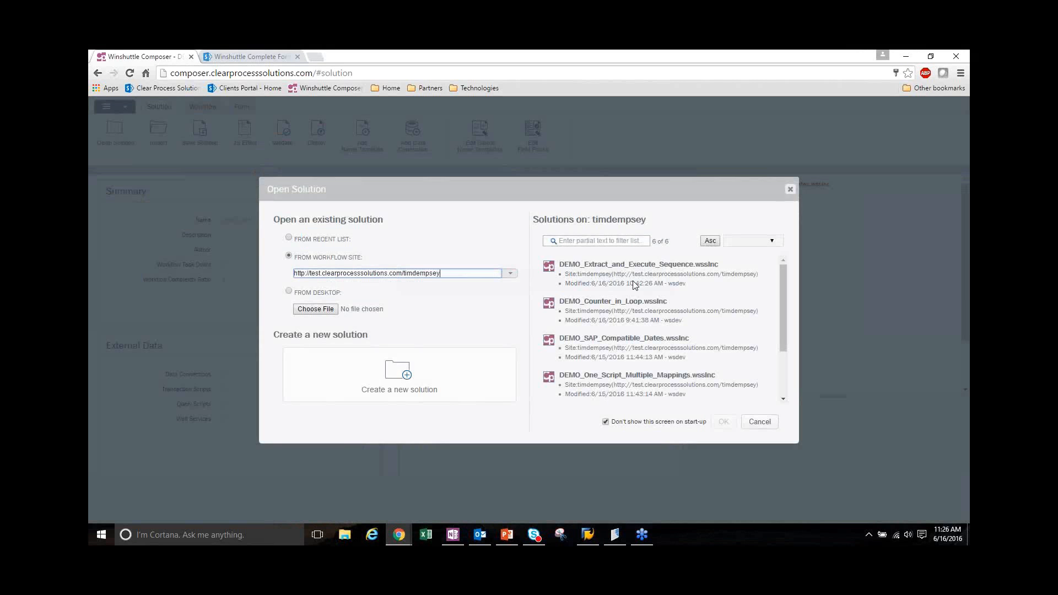
{"action": "double_click", "coordinate": [628, 338]}
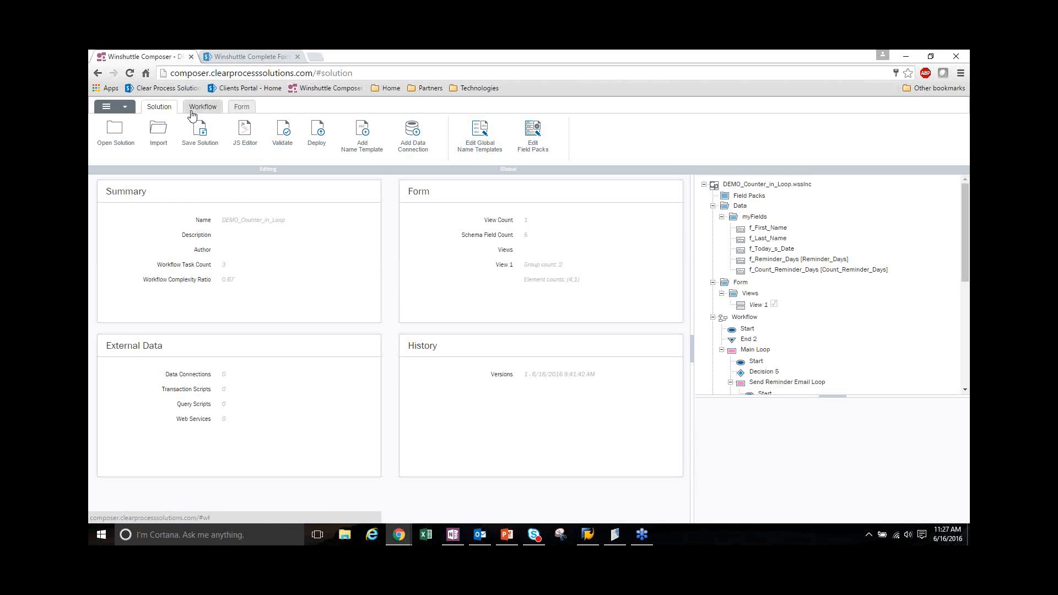
Examine the DEMO_Counter_in_Loop workflow, the contents of its Main Loop block, and the fields on the solution's form
{"action": "left_click", "coordinate": [215, 110]}
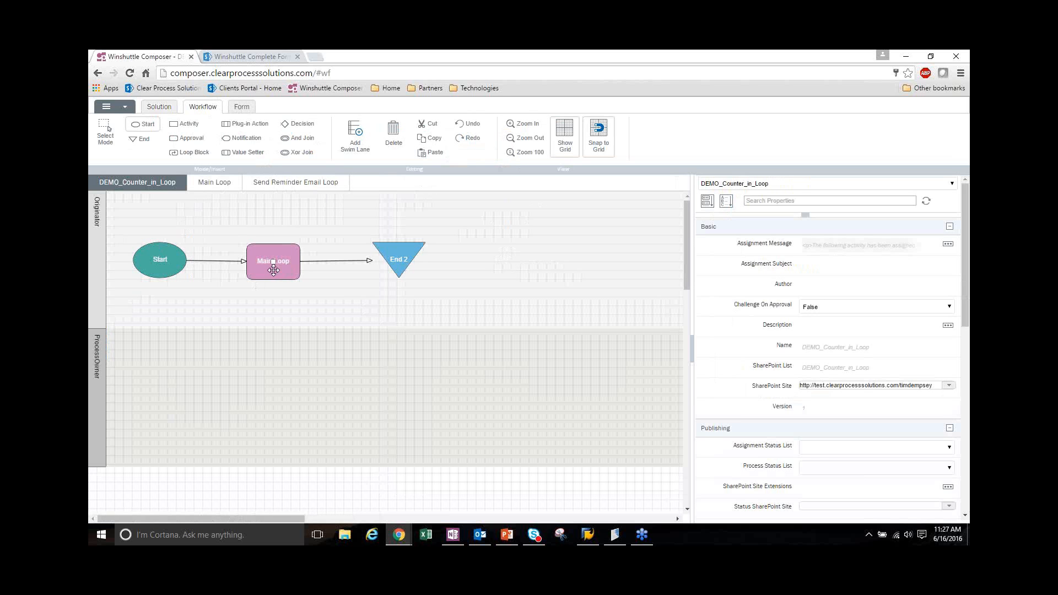
{"action": "left_click", "coordinate": [274, 252]}
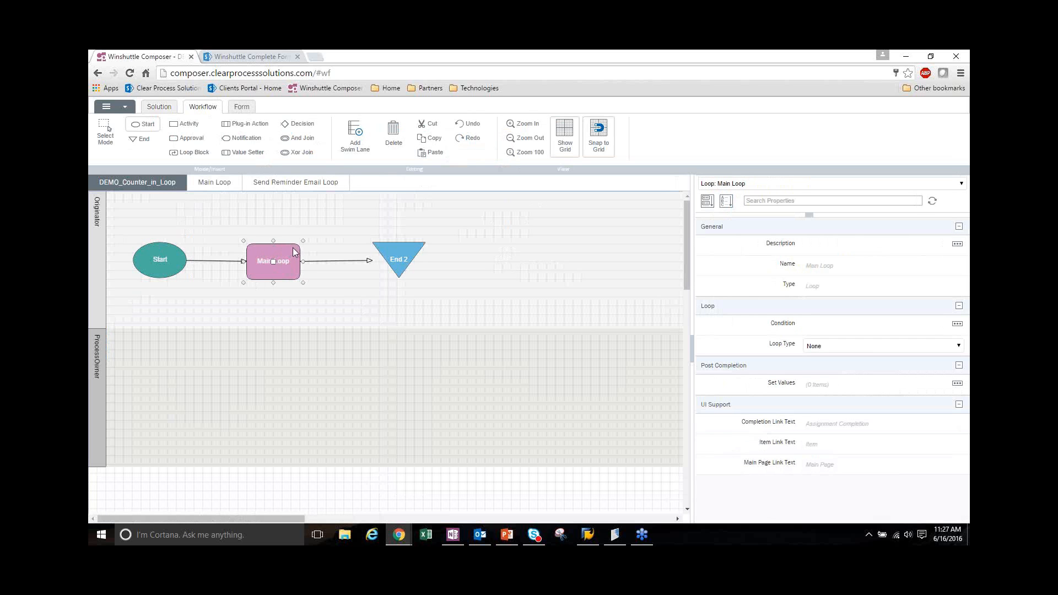
{"action": "double_click", "coordinate": [281, 246]}
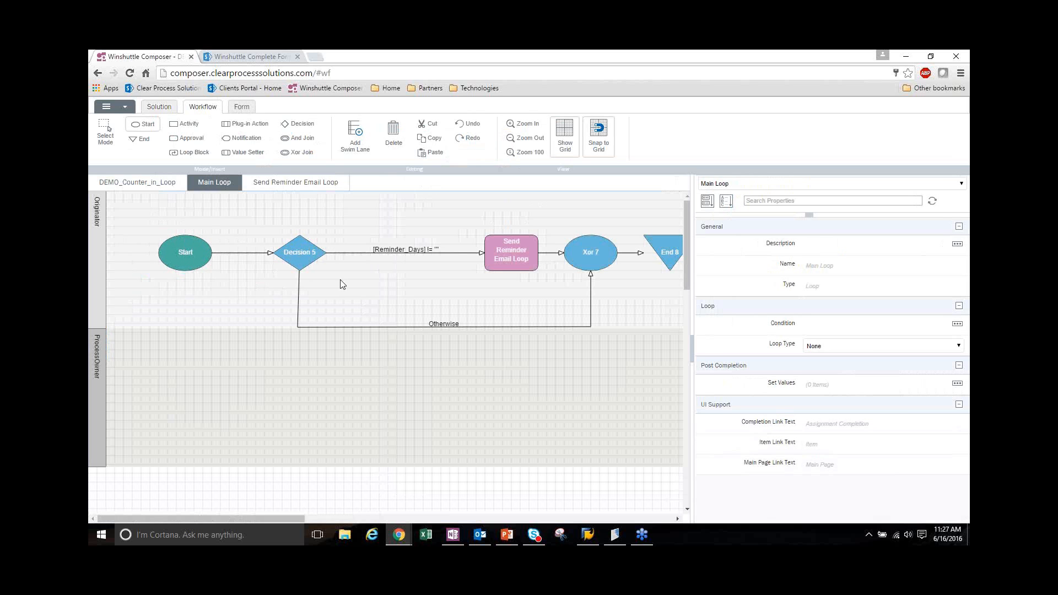
{"action": "left_click", "coordinate": [243, 107]}
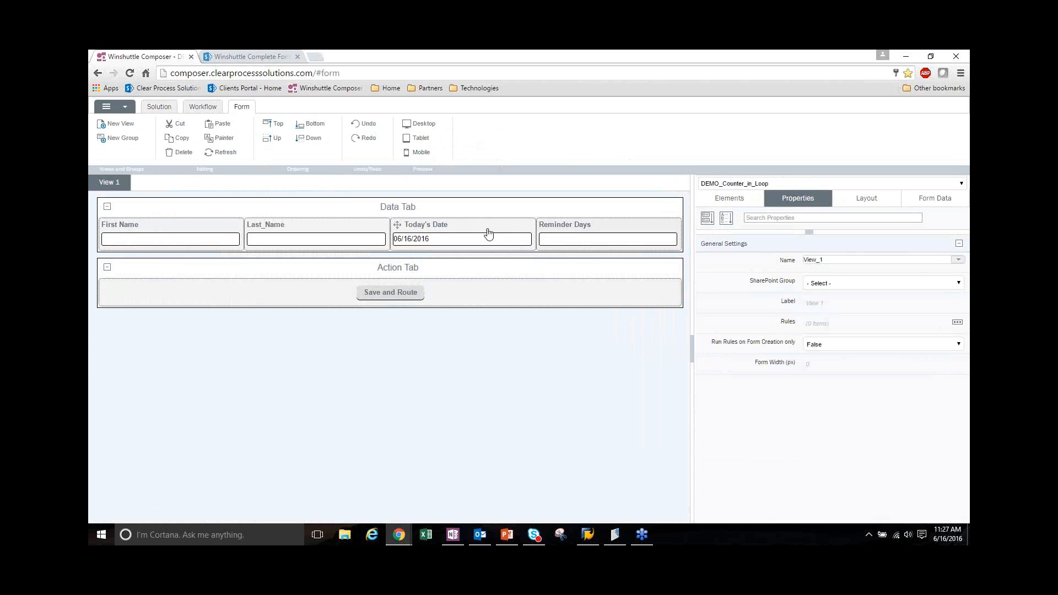
Return to the Main Loop workflow, open the Send Reminder Email Loop, and review the plug-in parameters of its Wait 1 day node
{"action": "left_click", "coordinate": [199, 111]}
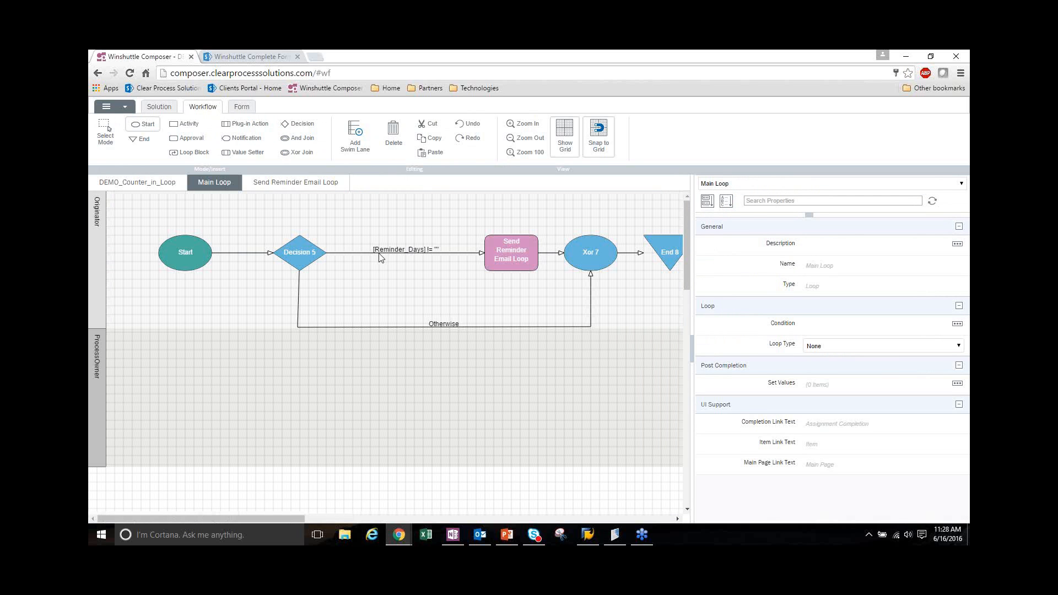
{"action": "left_click", "coordinate": [507, 268]}
{"action": "double_click", "coordinate": [505, 268]}
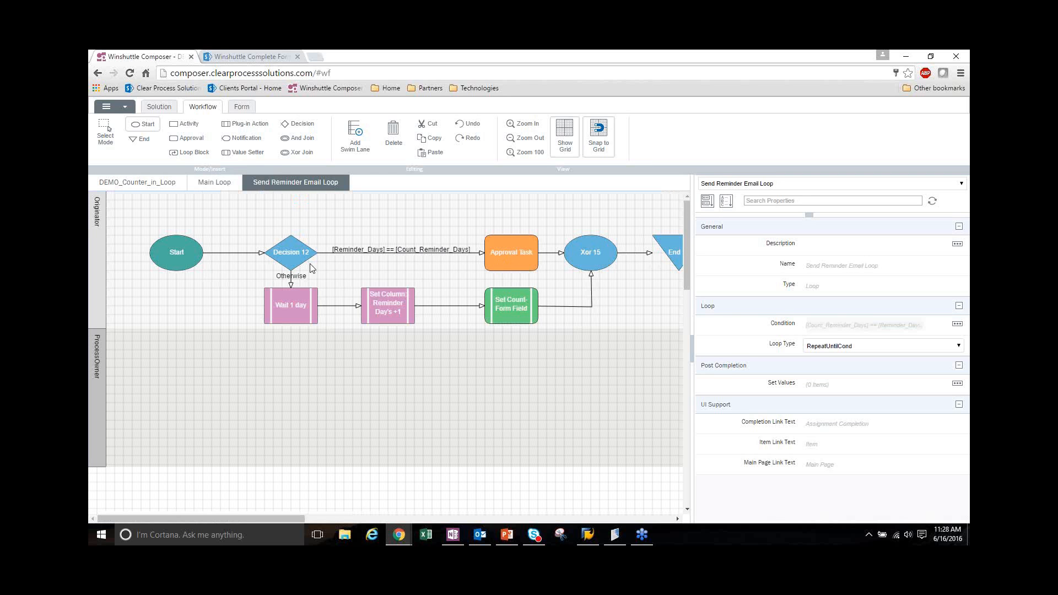
{"action": "left_click", "coordinate": [295, 318]}
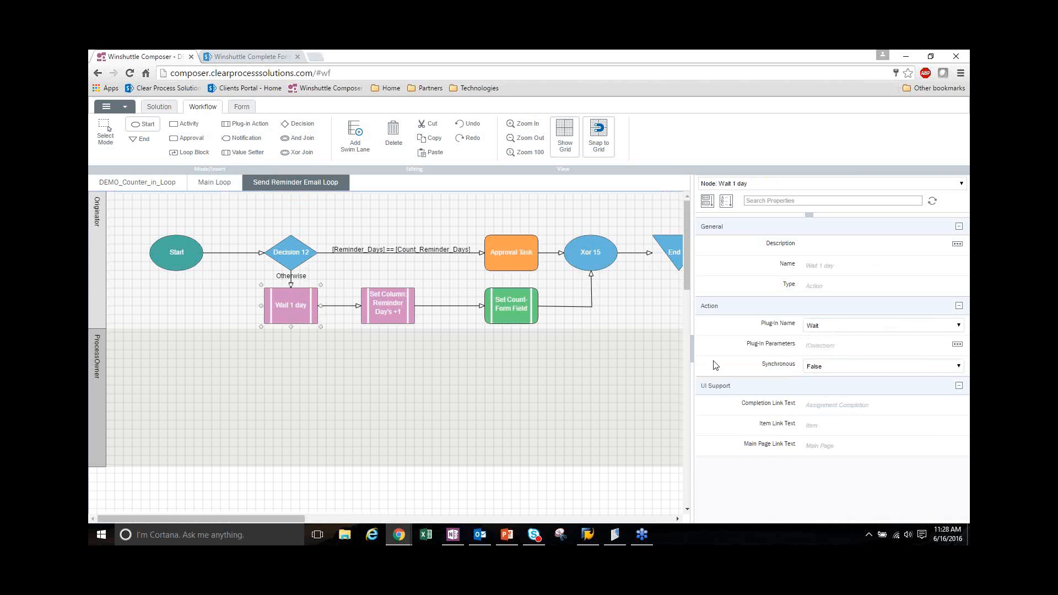
{"action": "left_click", "coordinate": [958, 346]}
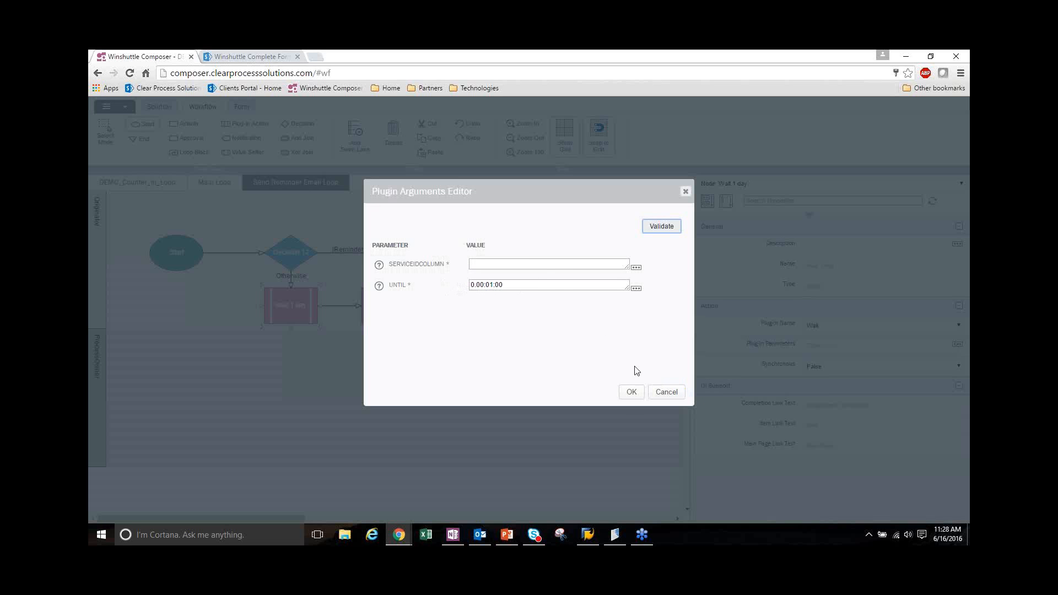
{"action": "left_click", "coordinate": [629, 393]}
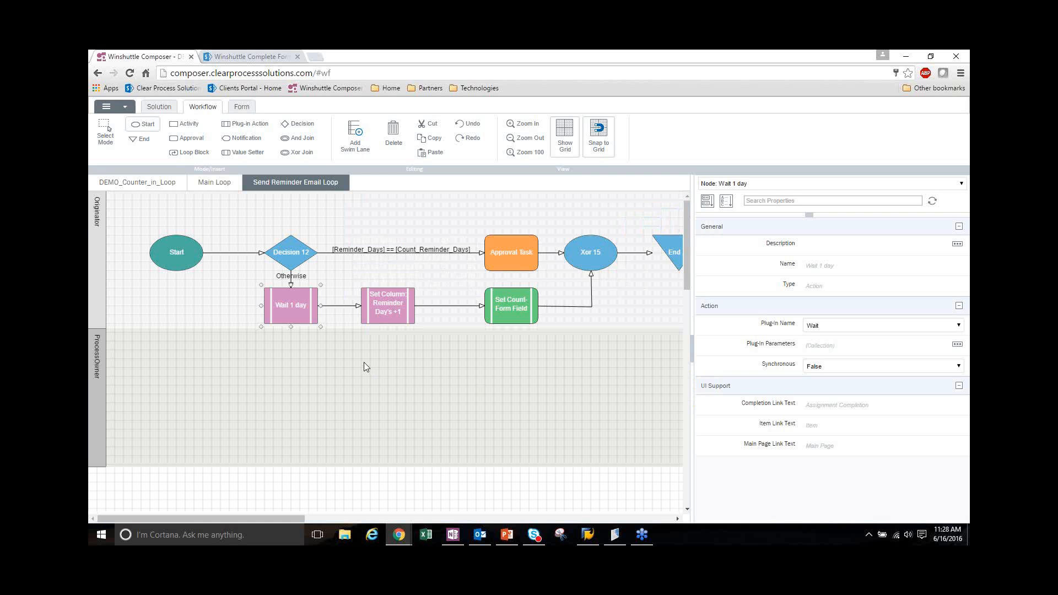
Review the plug-in parameters of the Set Column: Reminder Day's +1 node, including the [Count_Reminder_Days] expression
{"action": "left_click", "coordinate": [387, 319]}
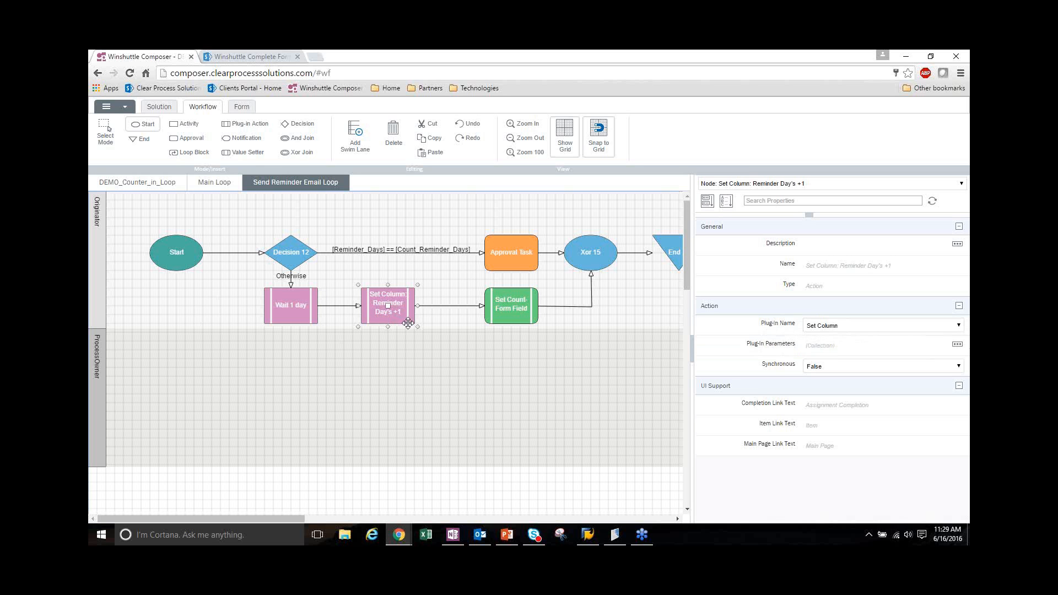
{"action": "left_click", "coordinate": [958, 345]}
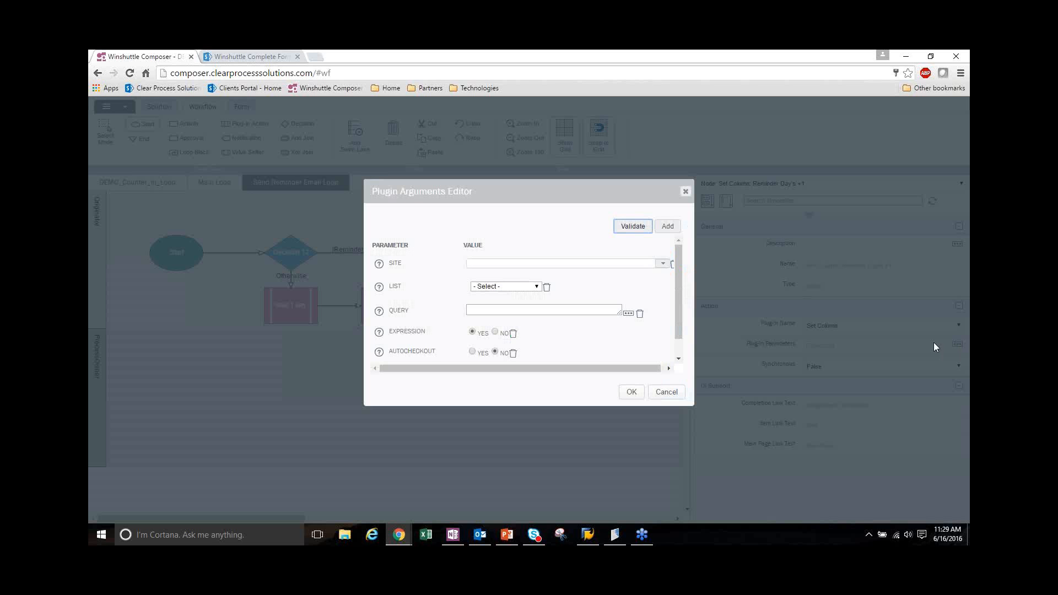
{"action": "scroll", "coordinate": [610, 313], "scroll_direction": "down", "scroll_amount": 1}
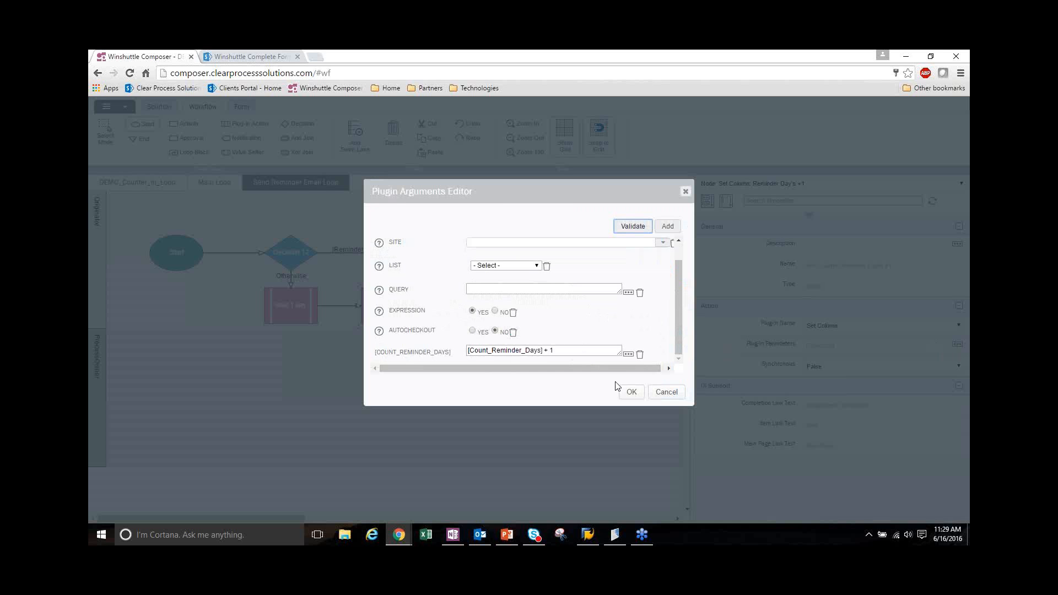
{"action": "left_click", "coordinate": [631, 391]}
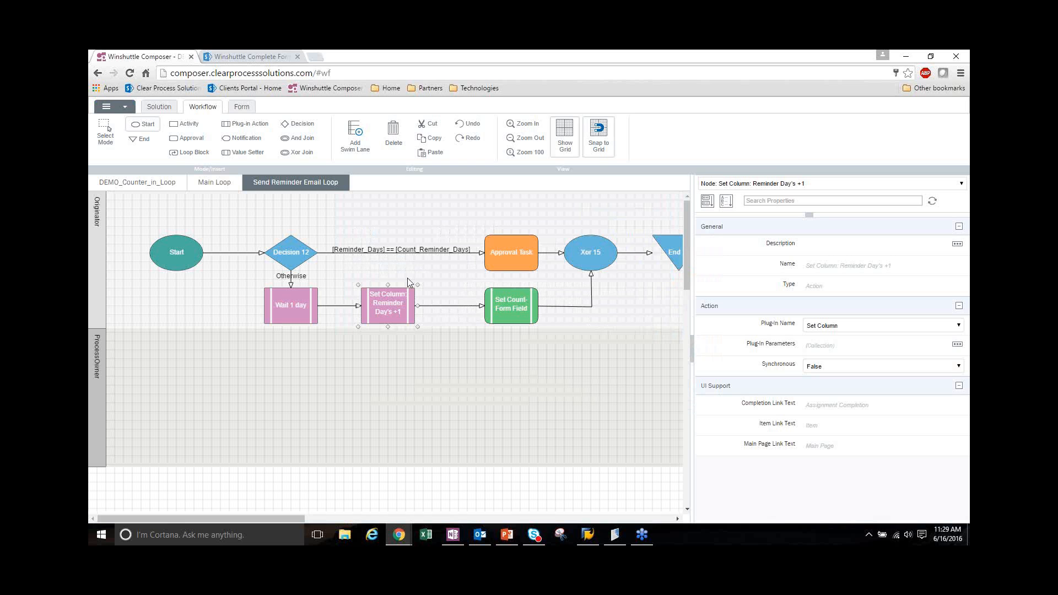
View the solution's form data and examine the f_Reminder_Days and f_Count_Reminder_Days fields with their promoted columns
{"action": "left_click", "coordinate": [239, 108]}
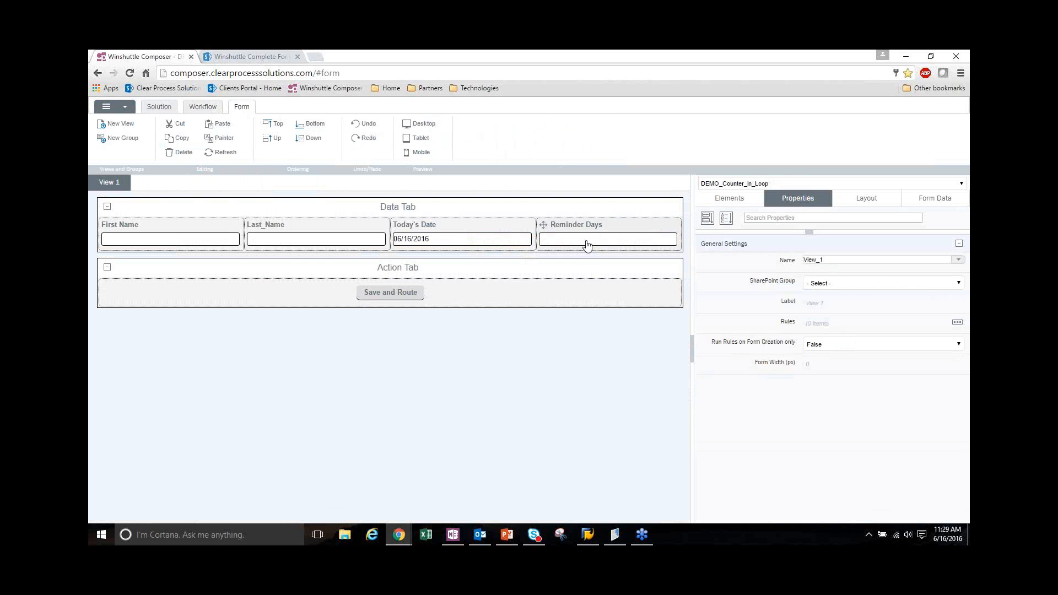
{"action": "left_click", "coordinate": [938, 199]}
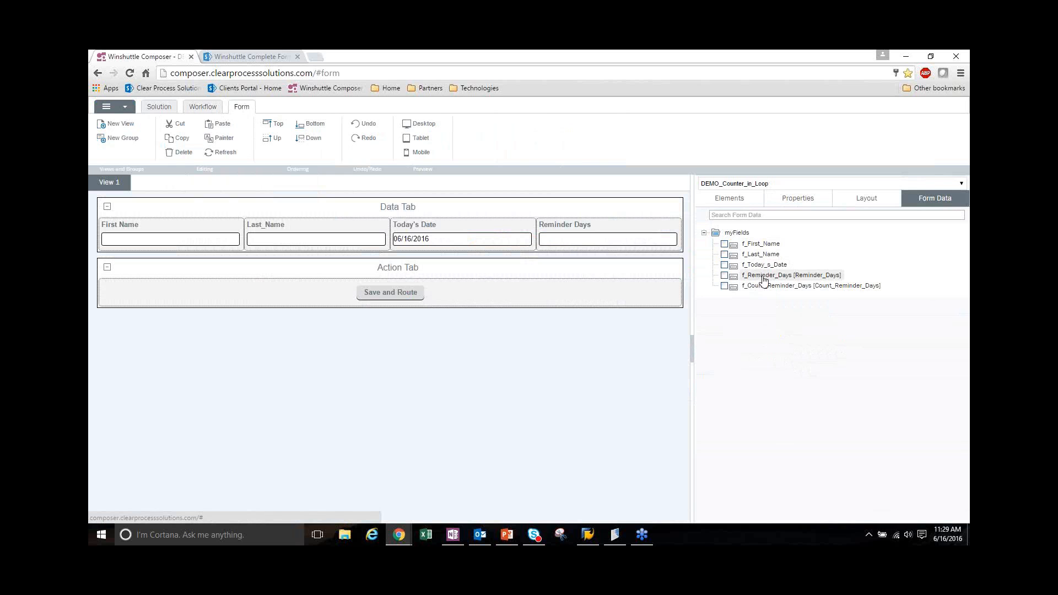
{"action": "mouse_move", "coordinate": [762, 280]}
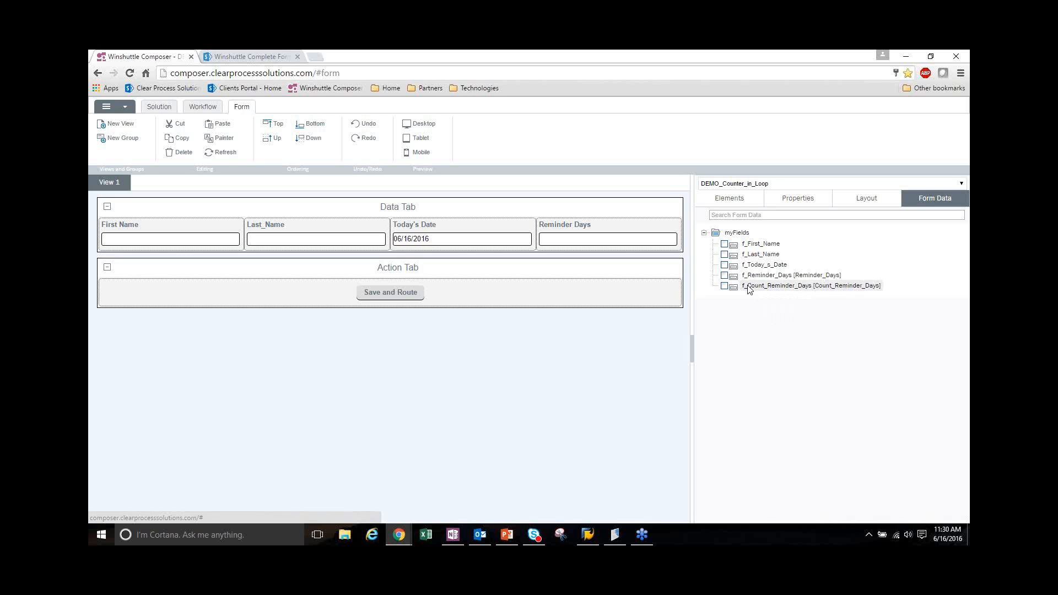
Return to the Send Reminder Email Loop and review the Set Values mapping of the Set Count-Form Field node
{"action": "left_click", "coordinate": [203, 107]}
{"action": "left_click", "coordinate": [376, 304]}
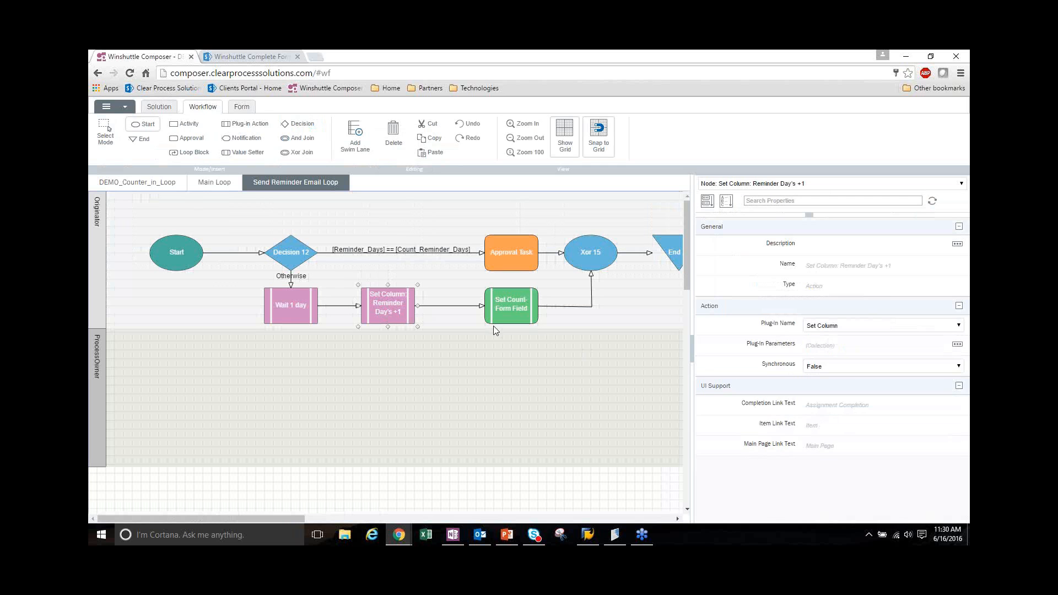
{"action": "left_click", "coordinate": [526, 313]}
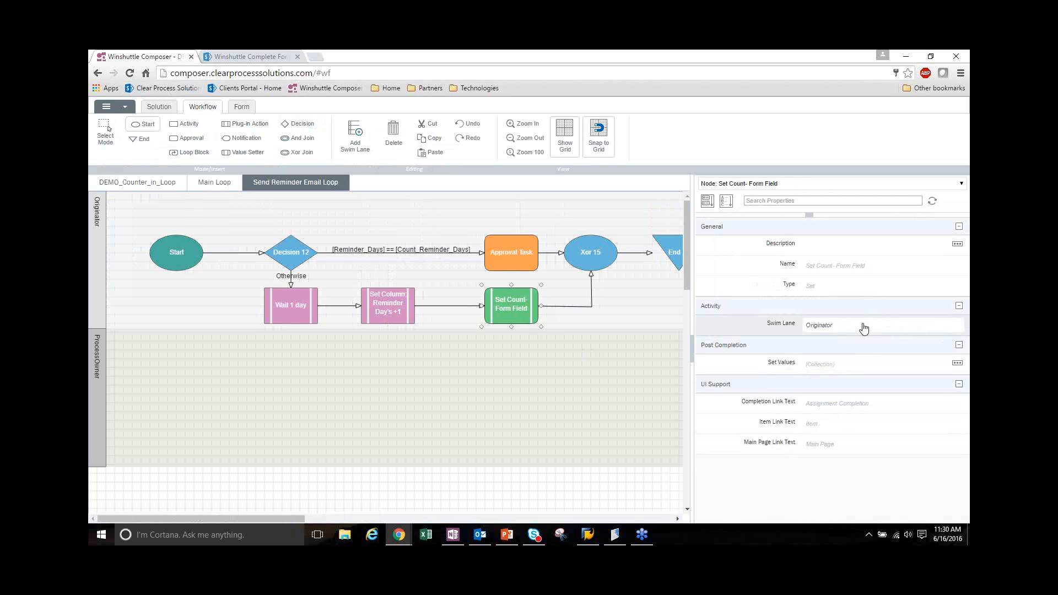
{"action": "left_click", "coordinate": [957, 363]}
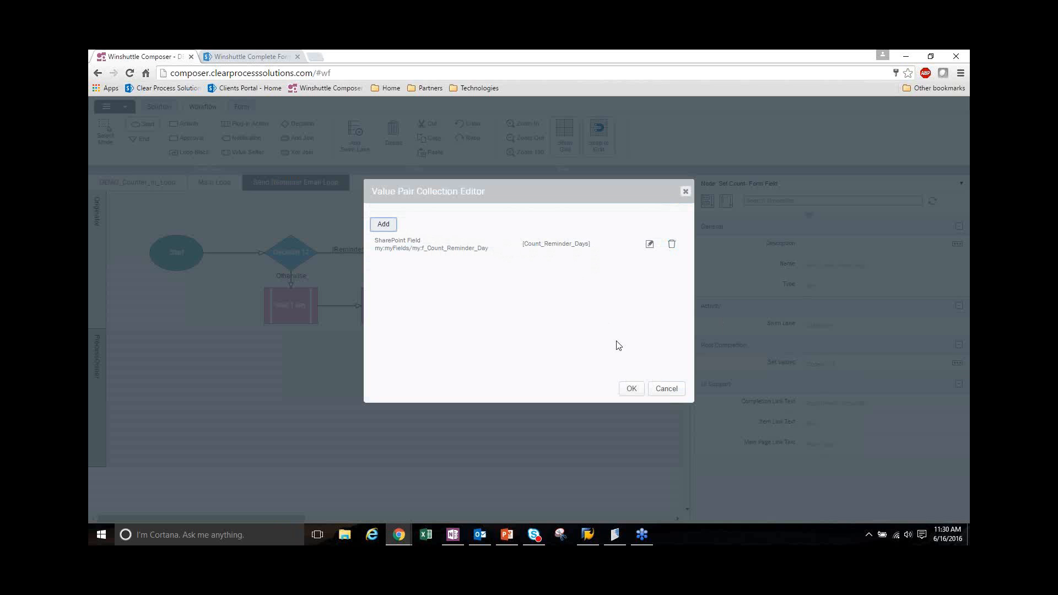
{"action": "left_click", "coordinate": [630, 387]}
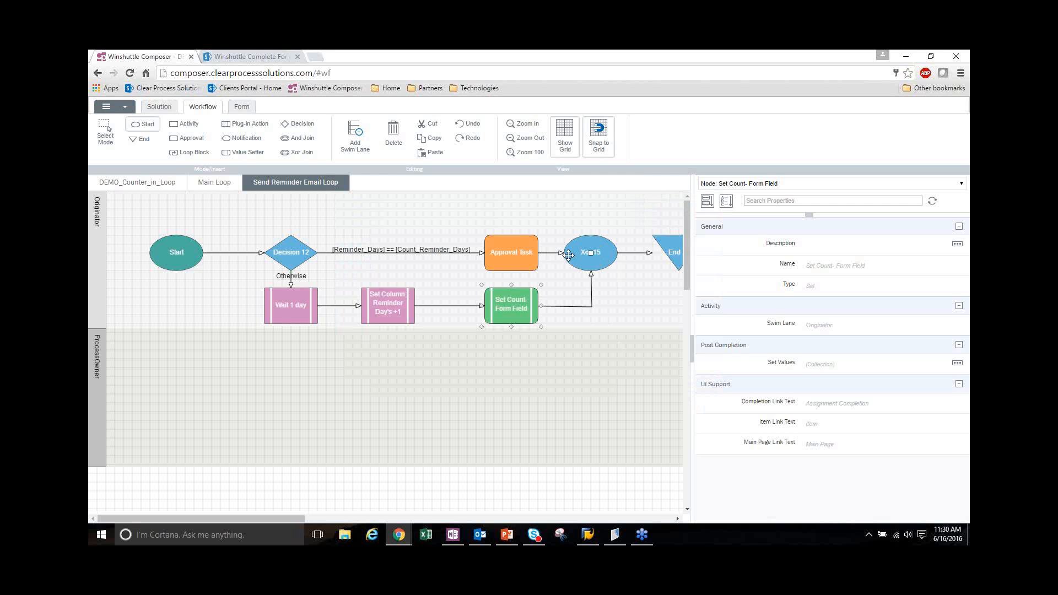
Examine the transition condition from Decision 12 to Approval Task and the repeat condition of the Send Reminder Email Loop
{"action": "left_click", "coordinate": [431, 288]}
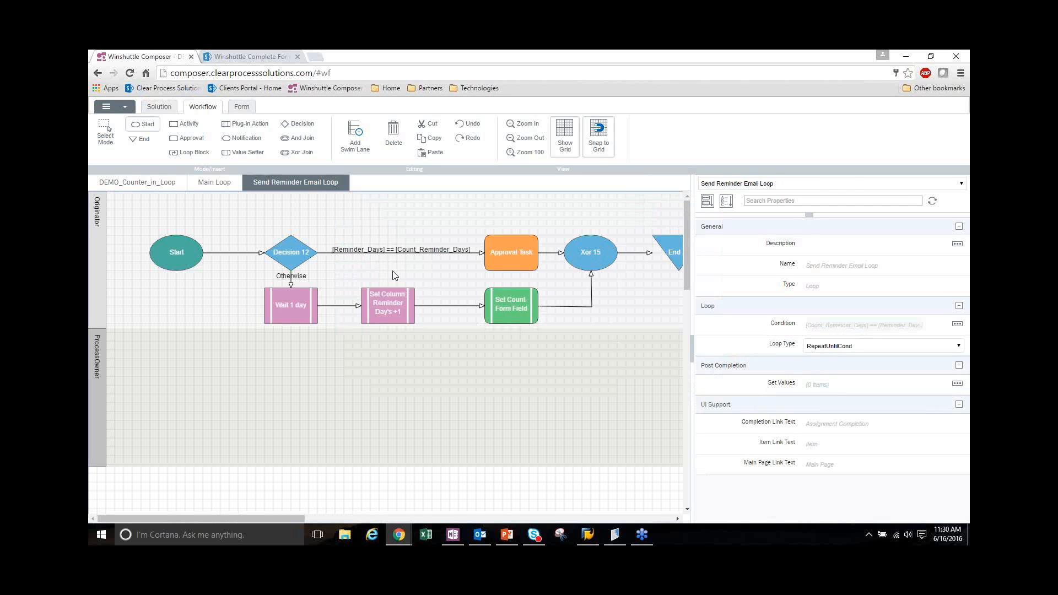
{"action": "left_click", "coordinate": [385, 254]}
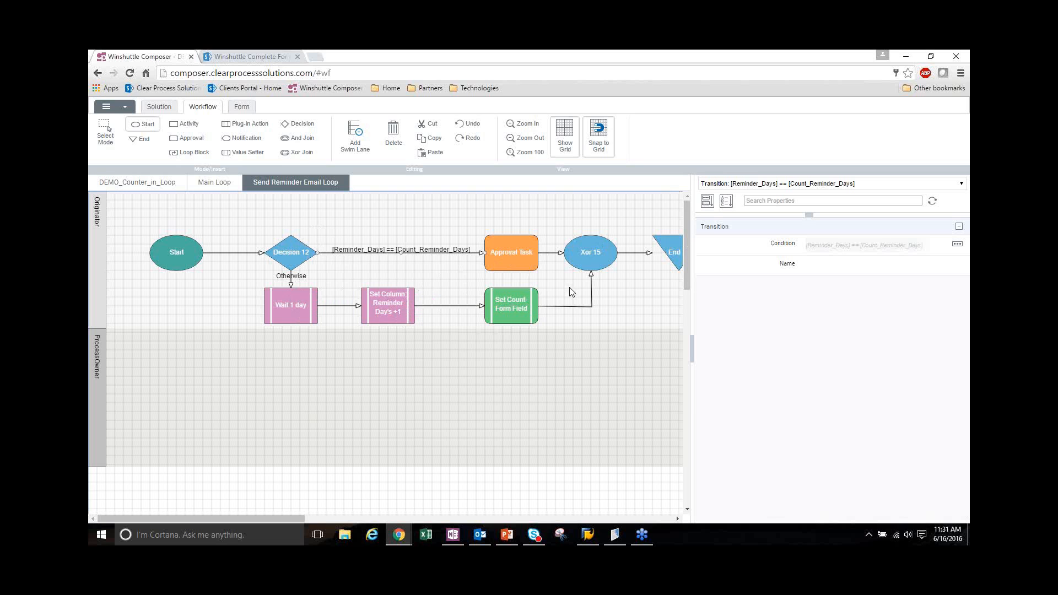
{"action": "left_click", "coordinate": [454, 337]}
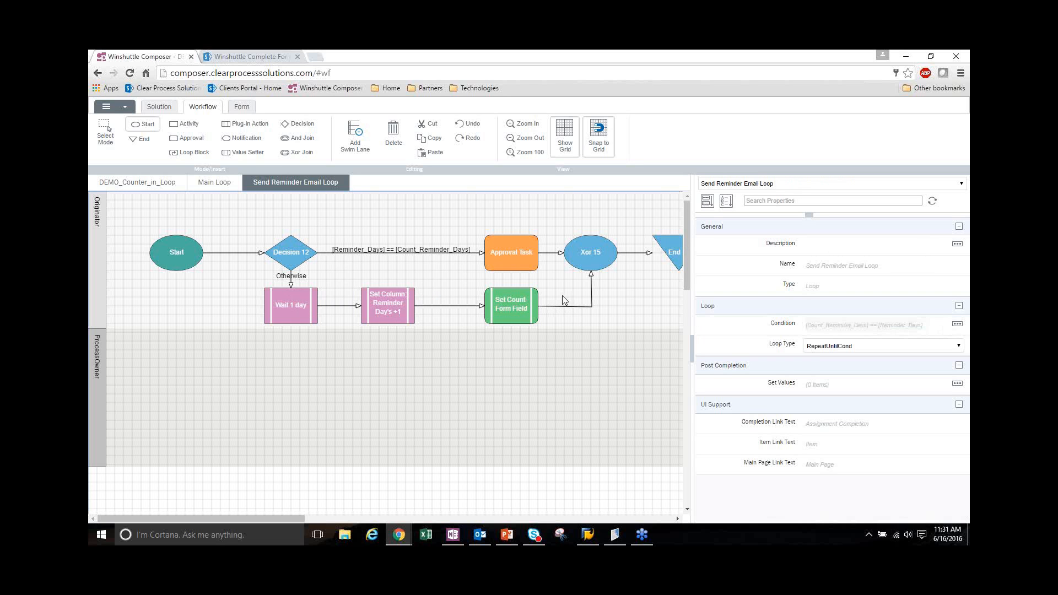
{"action": "left_click", "coordinate": [958, 325]}
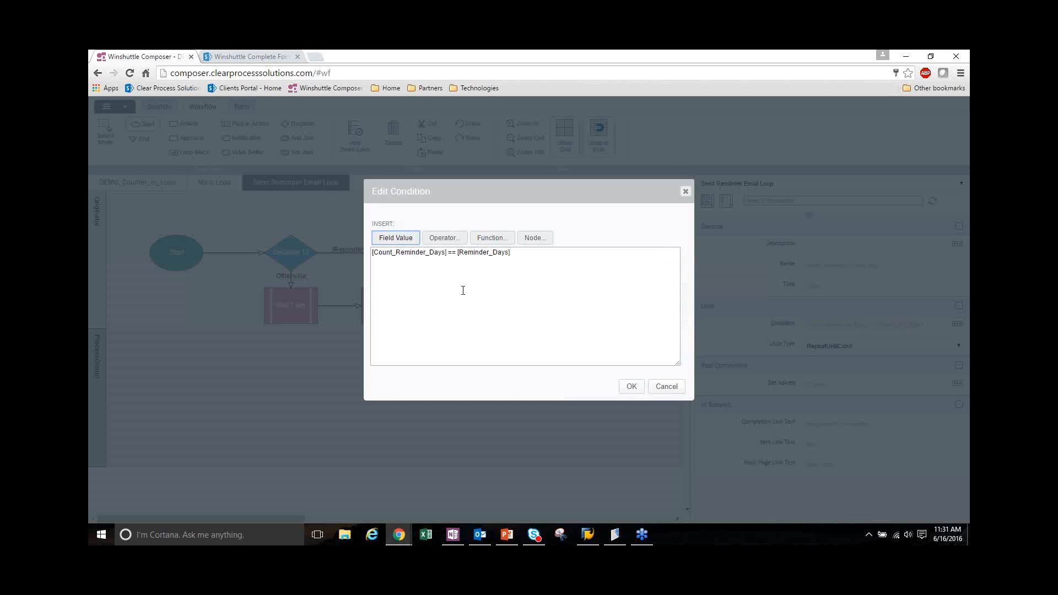
Close the loop condition and examine the form's Reminder Days field and the f_Count_Reminder_Days entry in the form data
{"action": "left_click", "coordinate": [631, 385]}
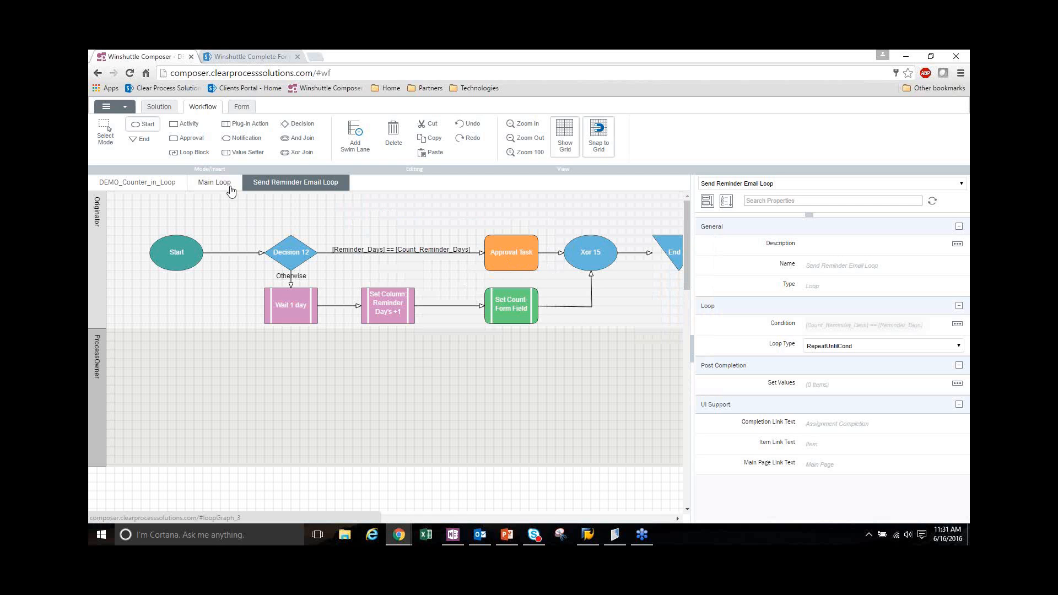
{"action": "left_click", "coordinate": [240, 109]}
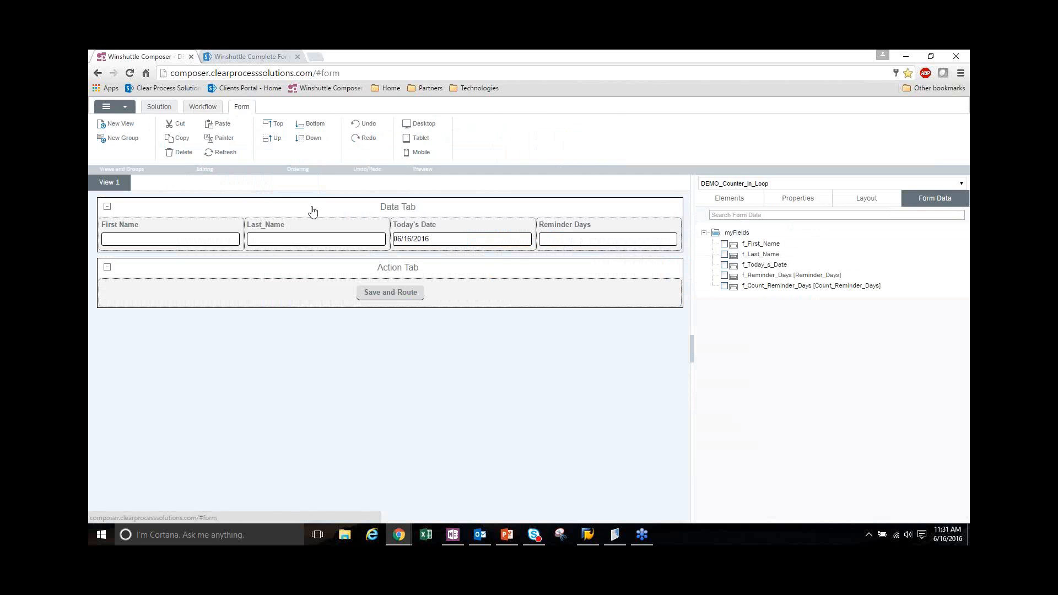
{"action": "left_click", "coordinate": [612, 238]}
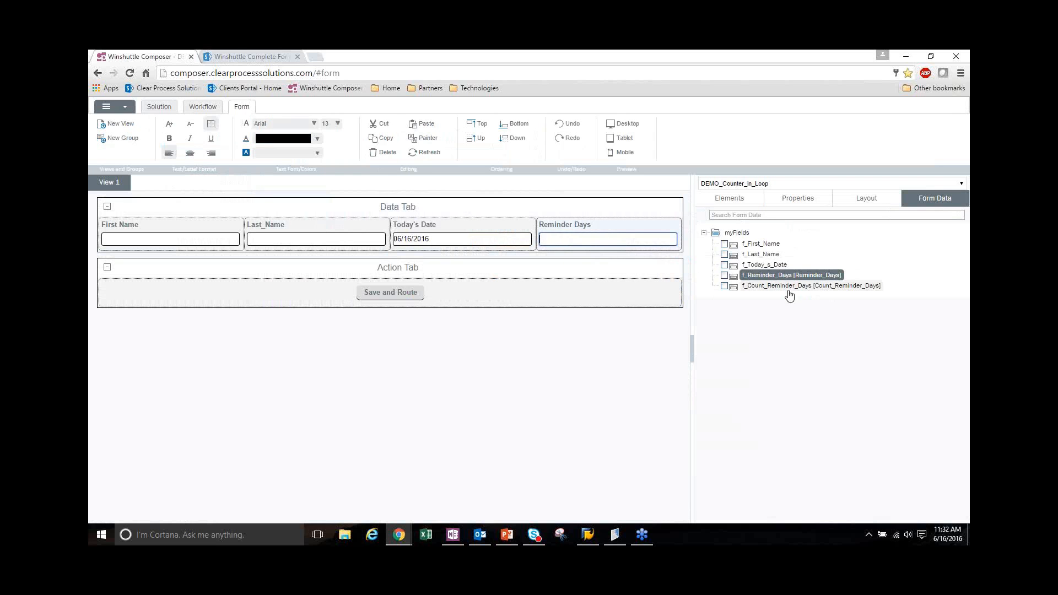
{"action": "left_click", "coordinate": [771, 291]}
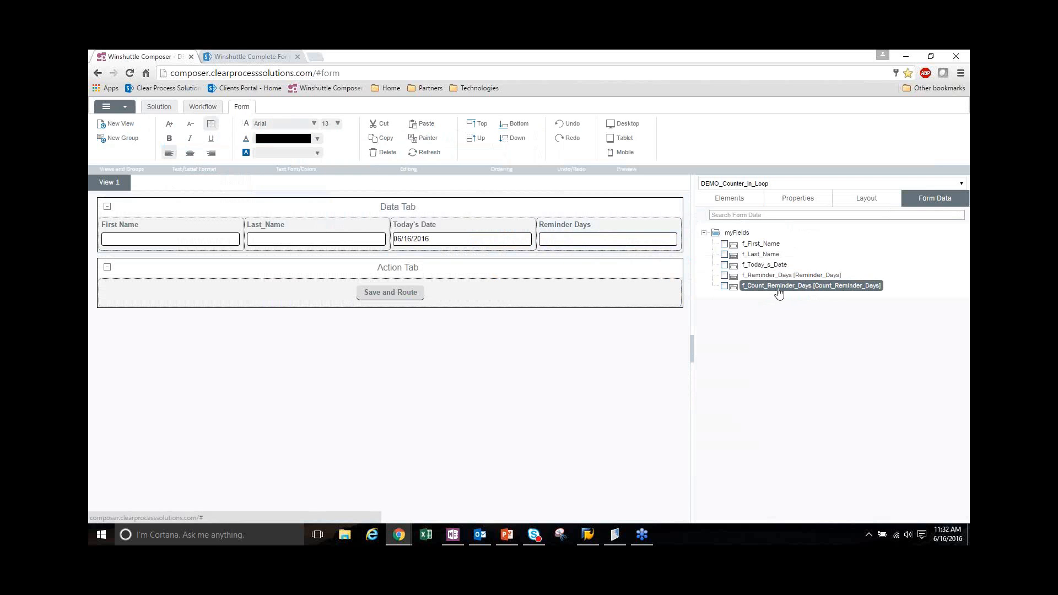
Return to the Send Reminder Email Loop workflow and view the properties of the Wait 1 day node
{"action": "left_click", "coordinate": [193, 108]}
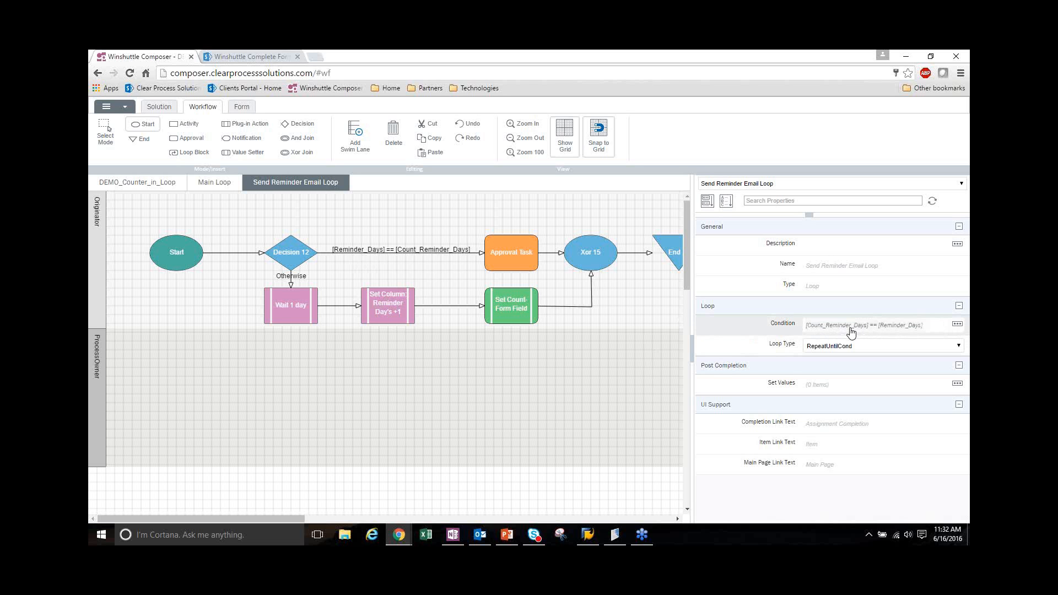
{"action": "left_click", "coordinate": [297, 313]}
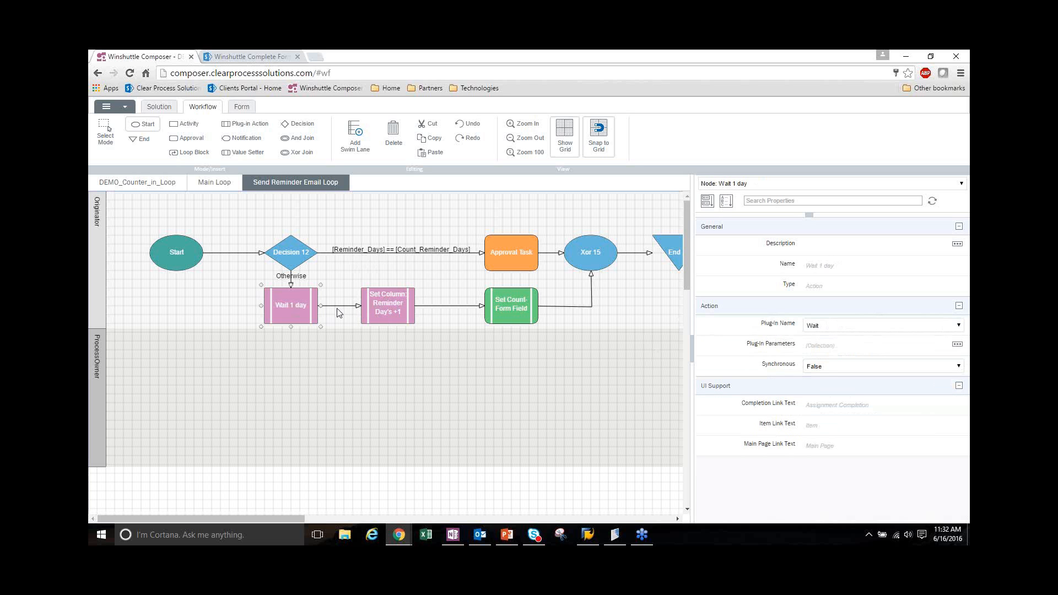
{"action": "left_click", "coordinate": [435, 271]}
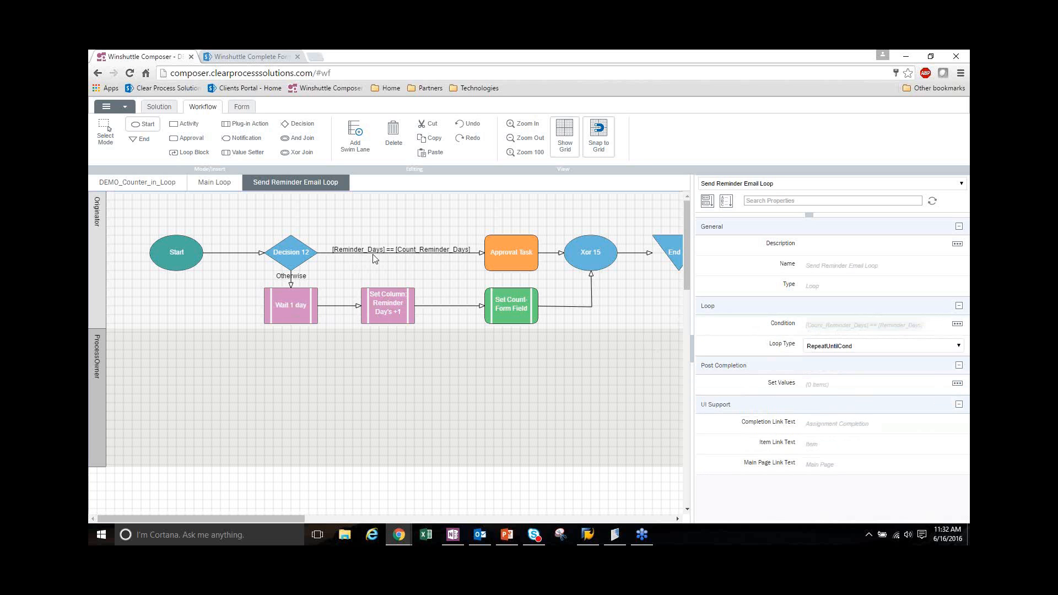
Switch to the SharePoint site, leave the open date form without saving, and create a new DEMO_Counter_in_Loop form from the Winshuttle Form Library
{"action": "left_click", "coordinate": [251, 57]}
{"action": "key", "text": "F5"}
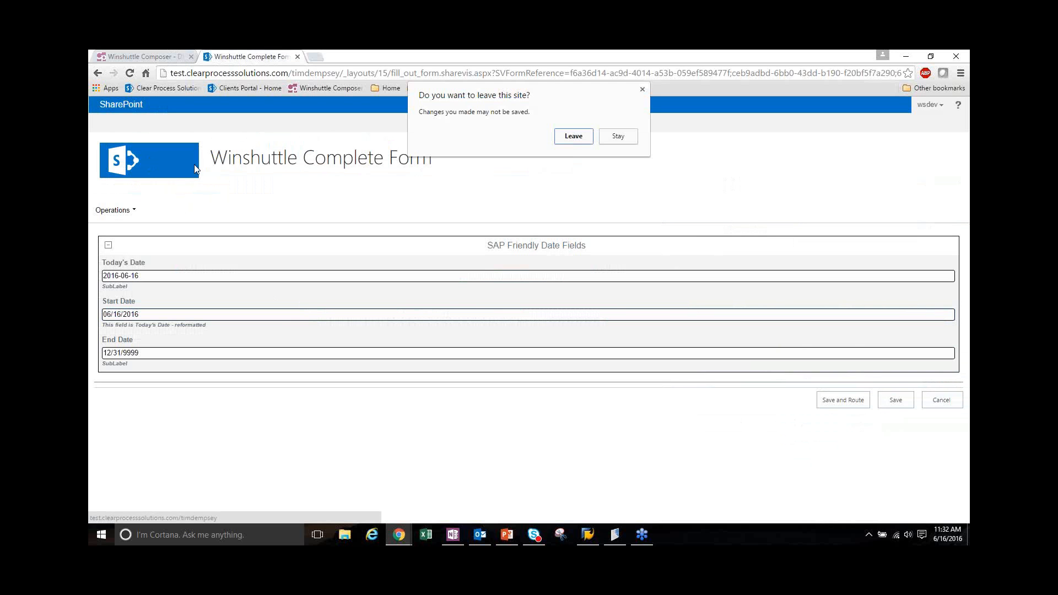
{"action": "left_click", "coordinate": [573, 138]}
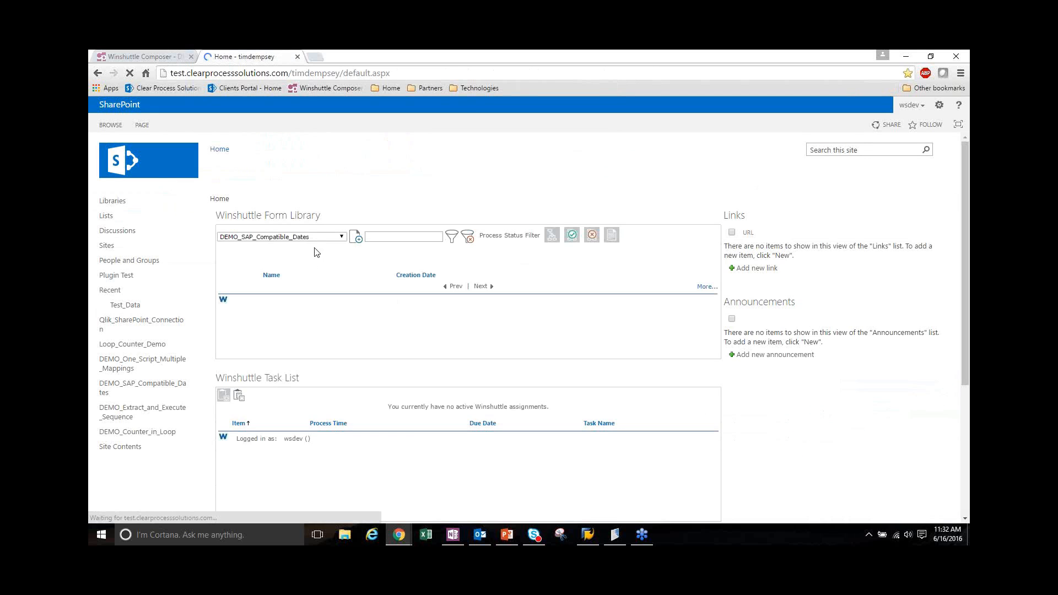
{"action": "left_click", "coordinate": [321, 238]}
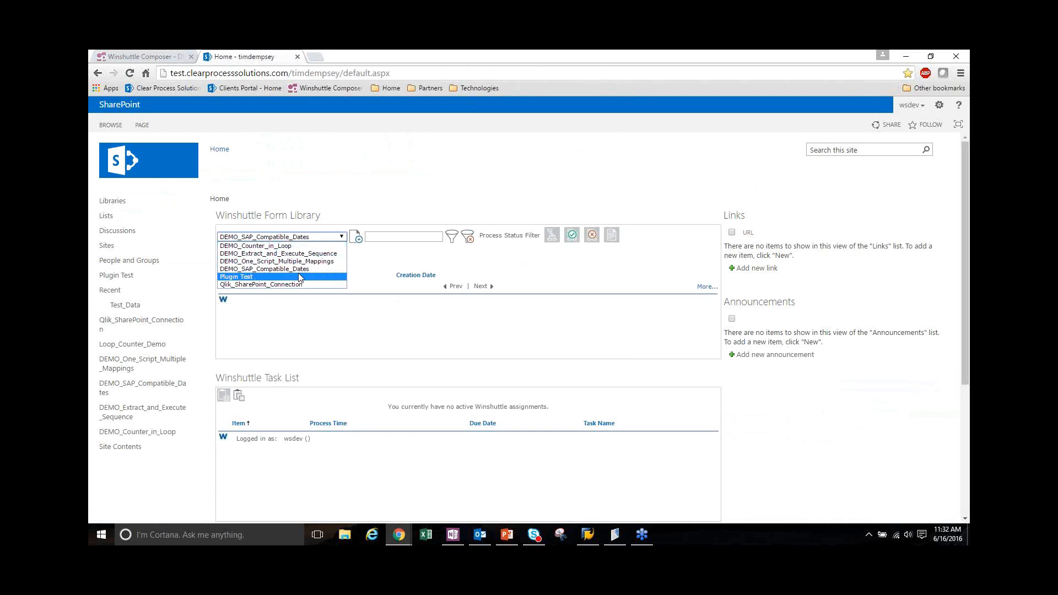
{"action": "left_click", "coordinate": [259, 246]}
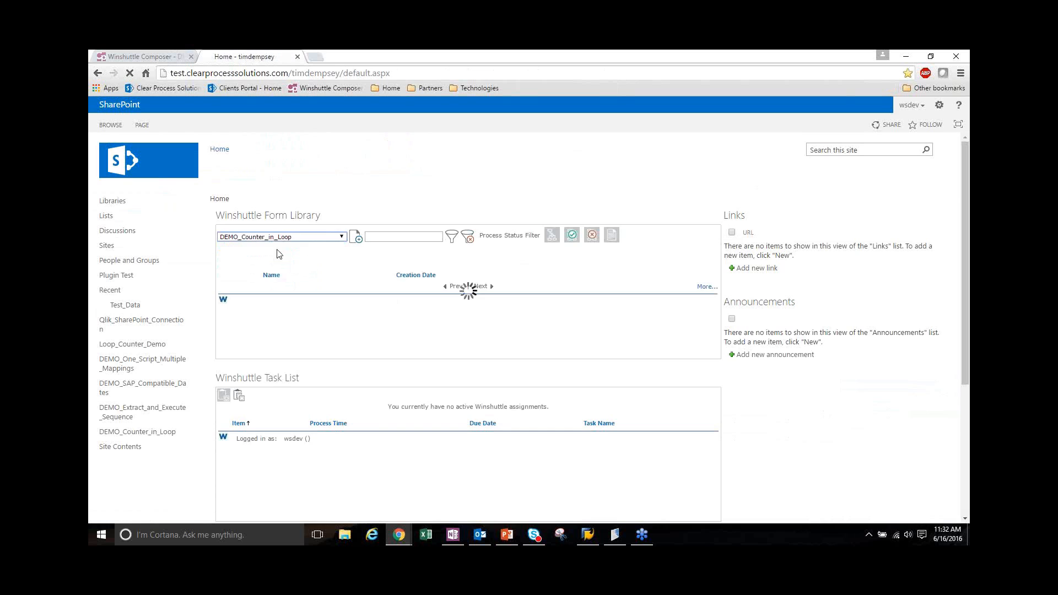
{"action": "left_click", "coordinate": [355, 240]}
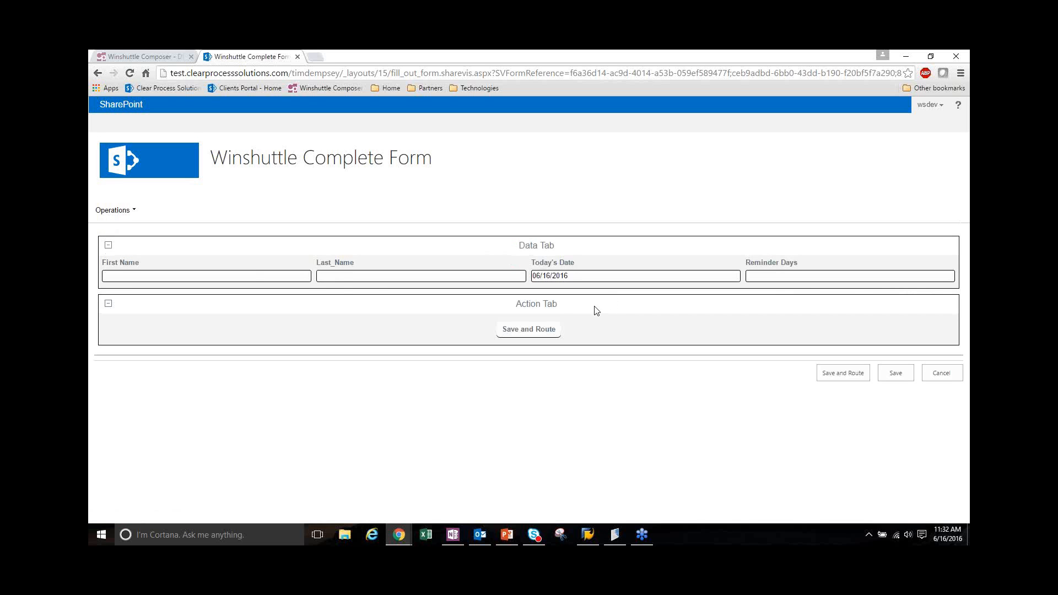
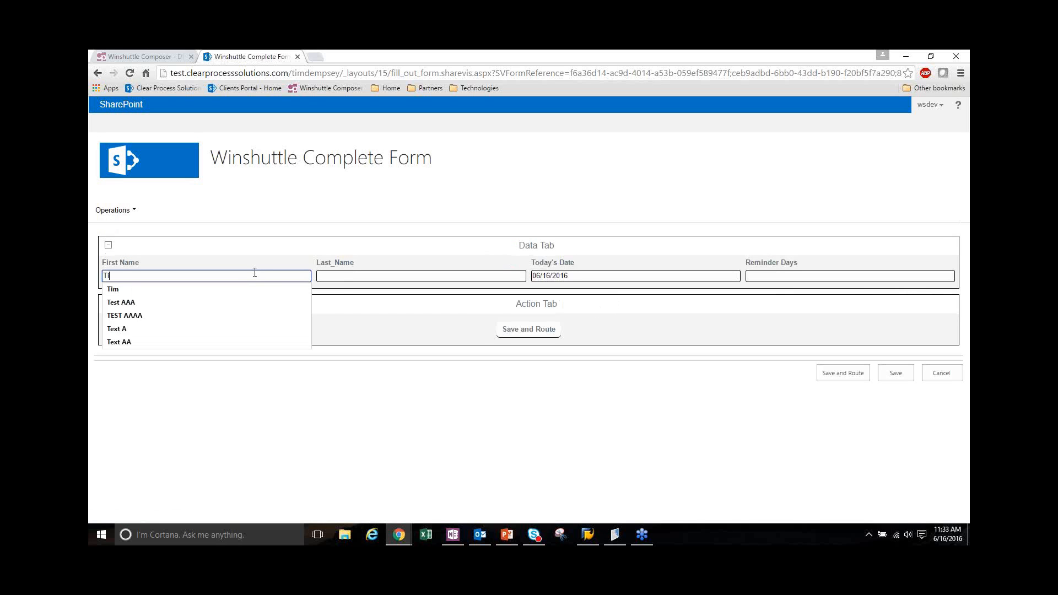
Fill in the person's first name and last name in the form's Data Tab
{"action": "key", "text": "Tab"}
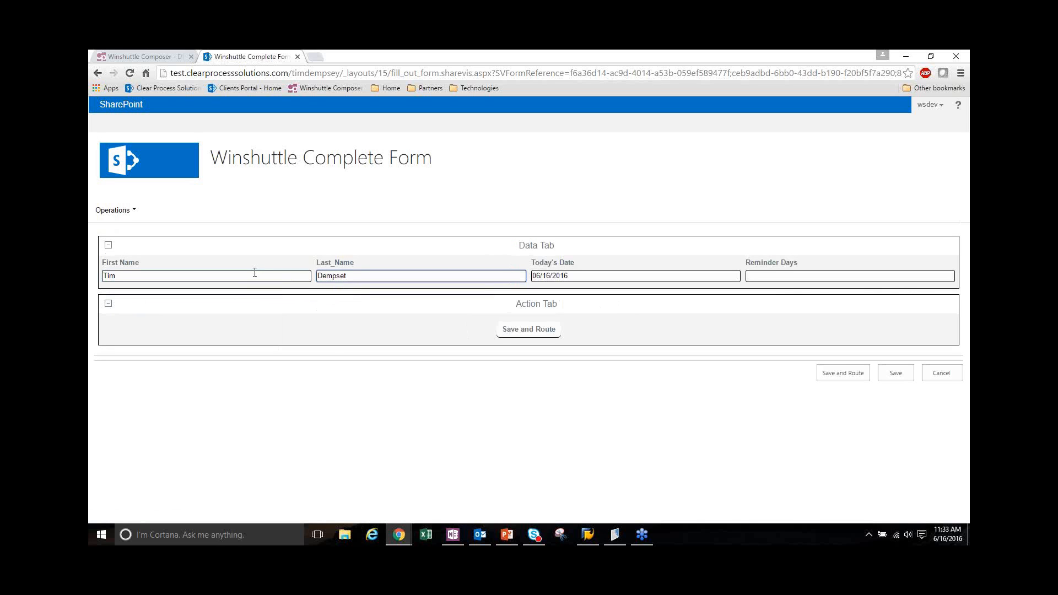
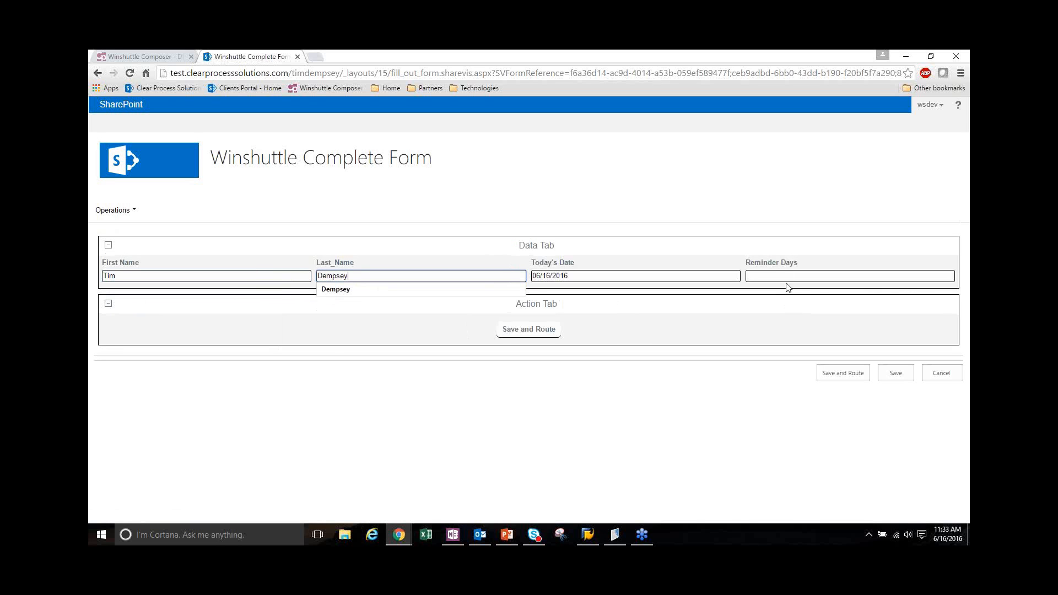
Set Reminder Days to 2 and submit the form with Save and Route
{"action": "left_click", "coordinate": [787, 280]}
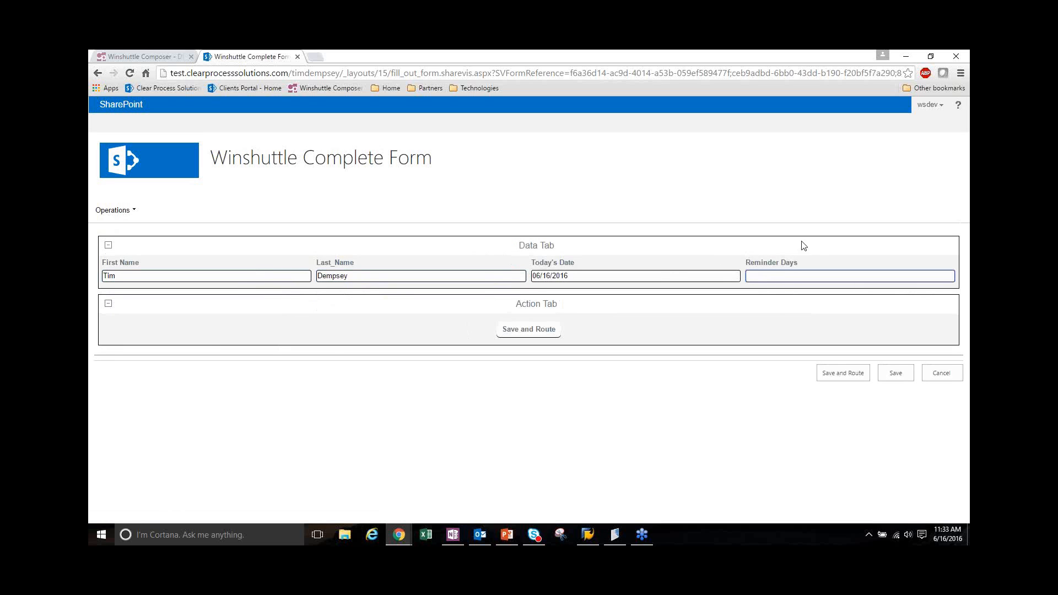
{"action": "type", "text": "2"}
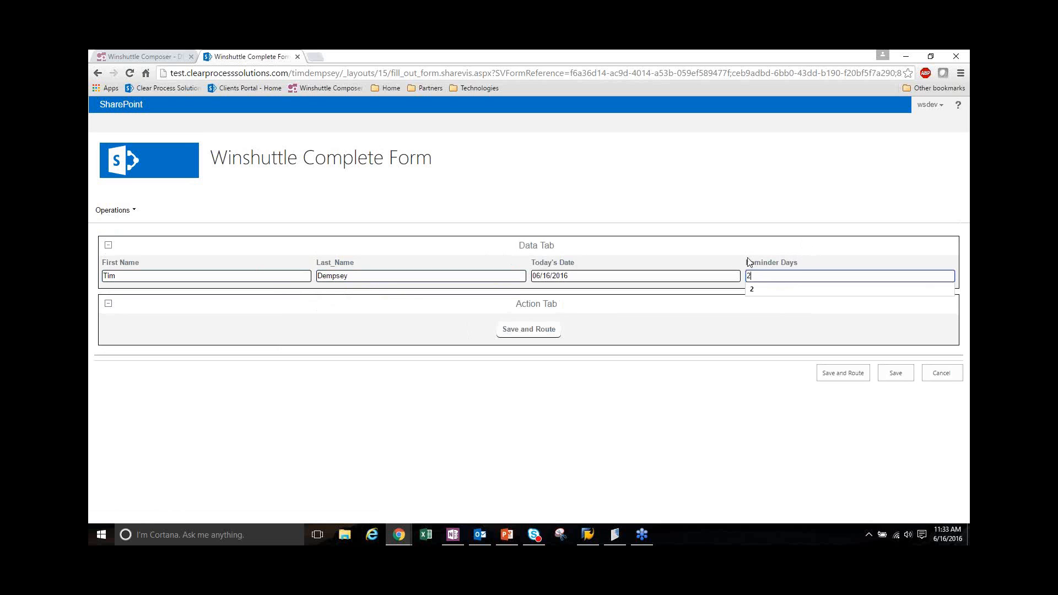
{"action": "left_click", "coordinate": [646, 304]}
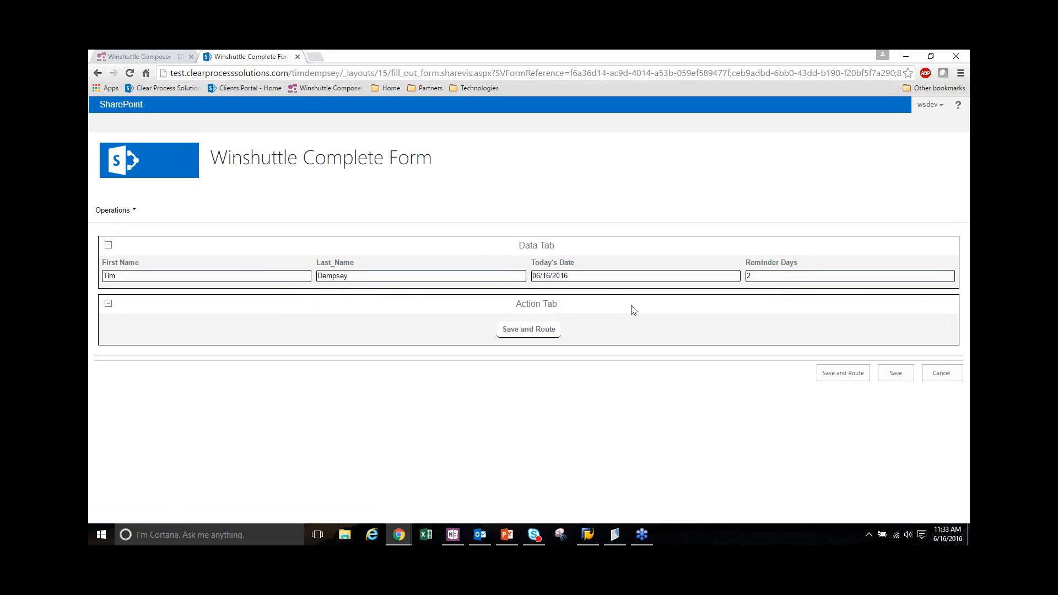
{"action": "left_click", "coordinate": [503, 331]}
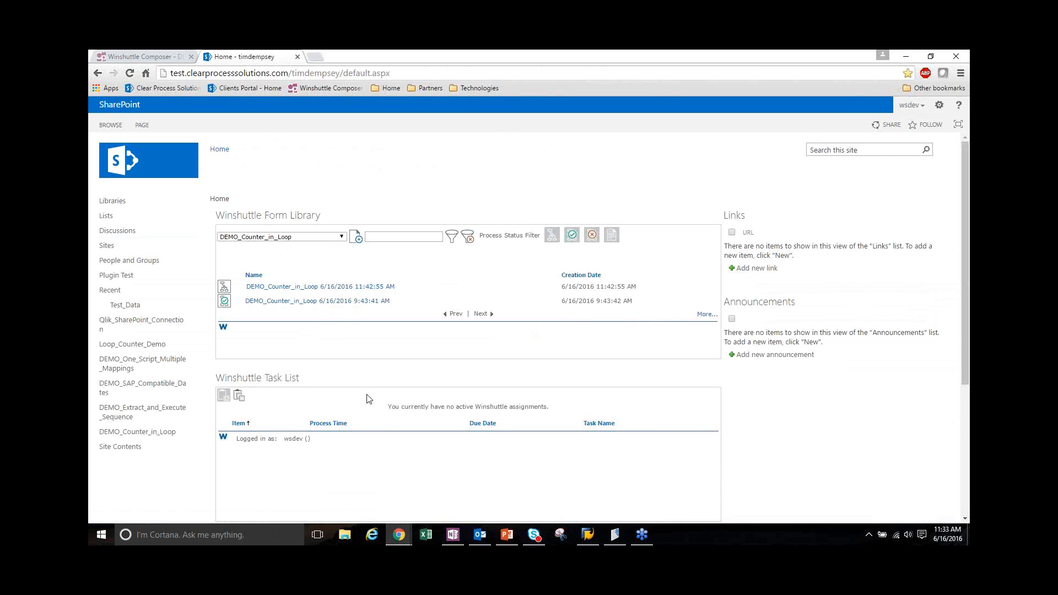
Review the transition condition after Decision 12 in Winshuttle Composer and check the submitted form's entry in the SharePoint site's Winshuttle Process List
{"action": "left_click", "coordinate": [144, 57]}
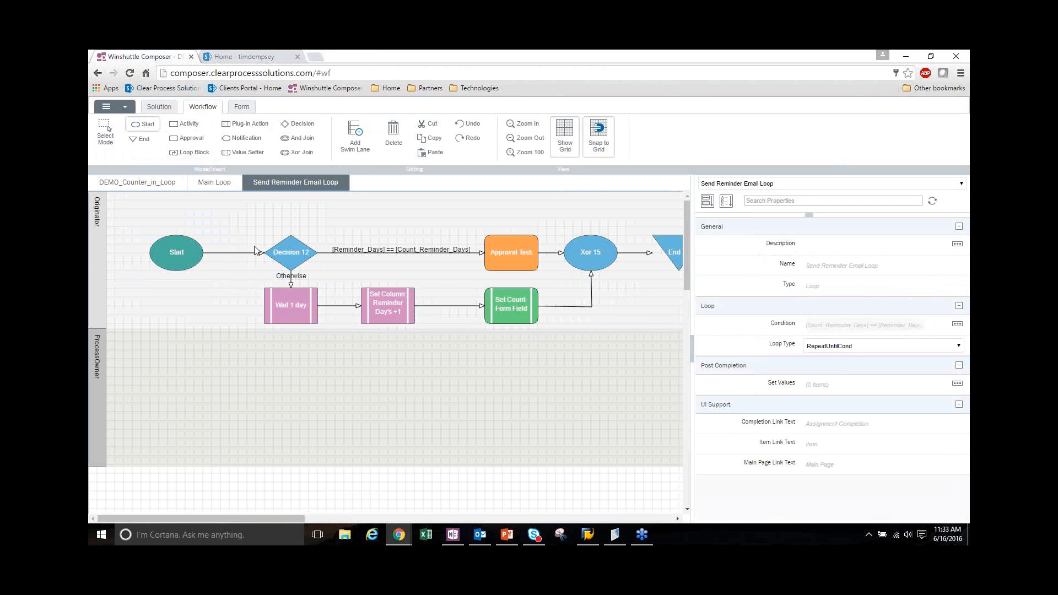
{"action": "left_click", "coordinate": [351, 255]}
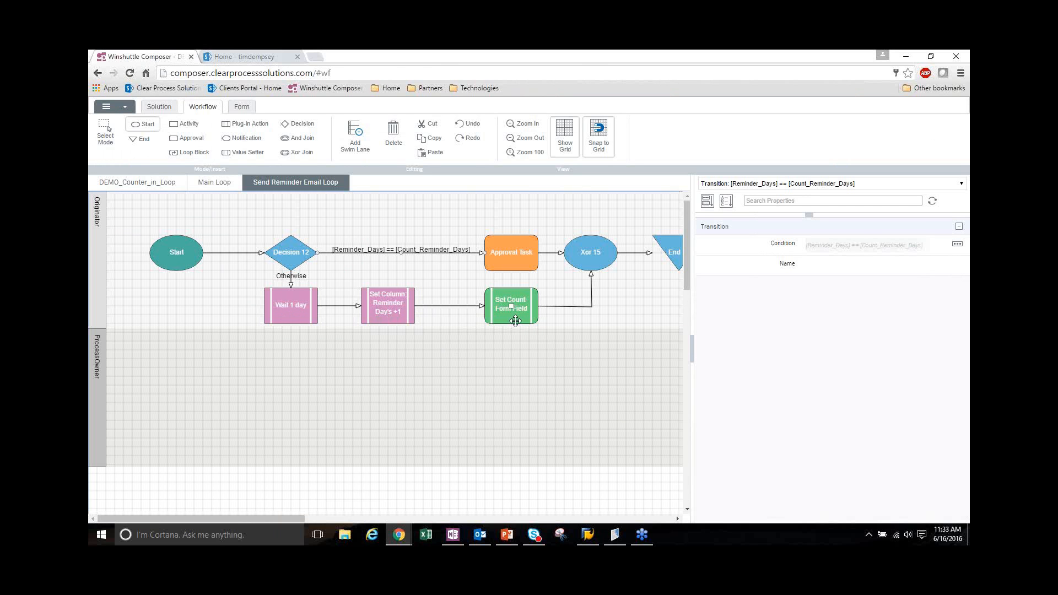
{"action": "left_click", "coordinate": [265, 60]}
{"action": "scroll", "coordinate": [226, 190], "scroll_direction": "down", "scroll_amount": 3}
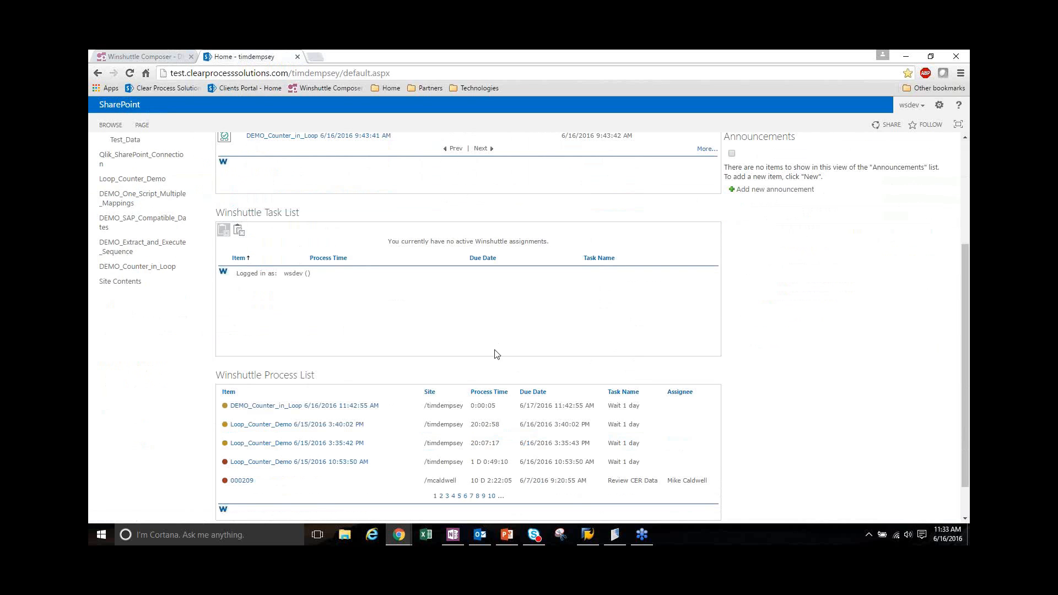
{"action": "mouse_move", "coordinate": [421, 405]}
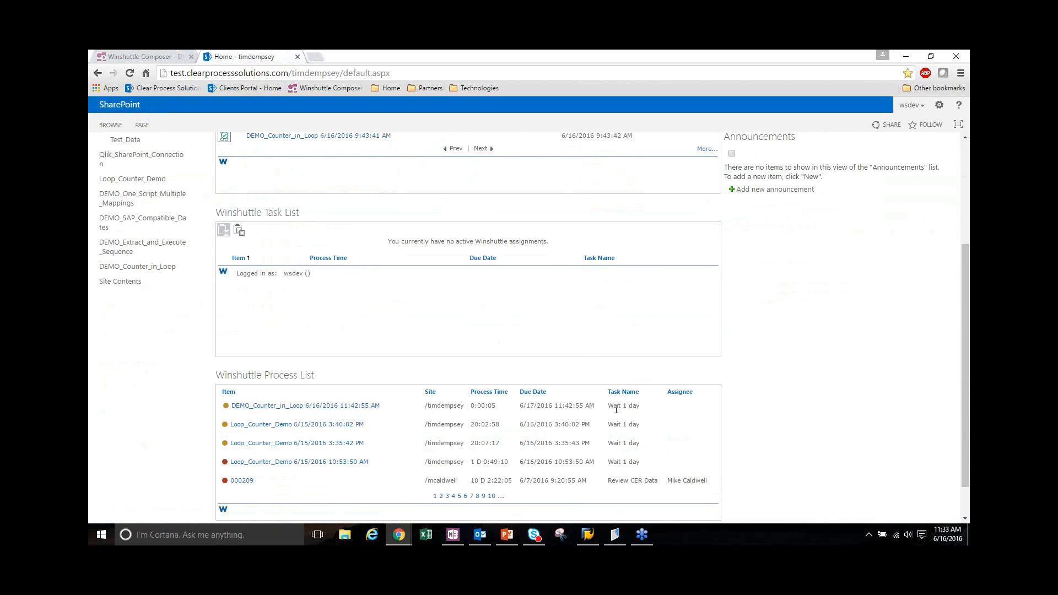
{"action": "scroll", "coordinate": [616, 413], "scroll_direction": "up", "scroll_amount": 1}
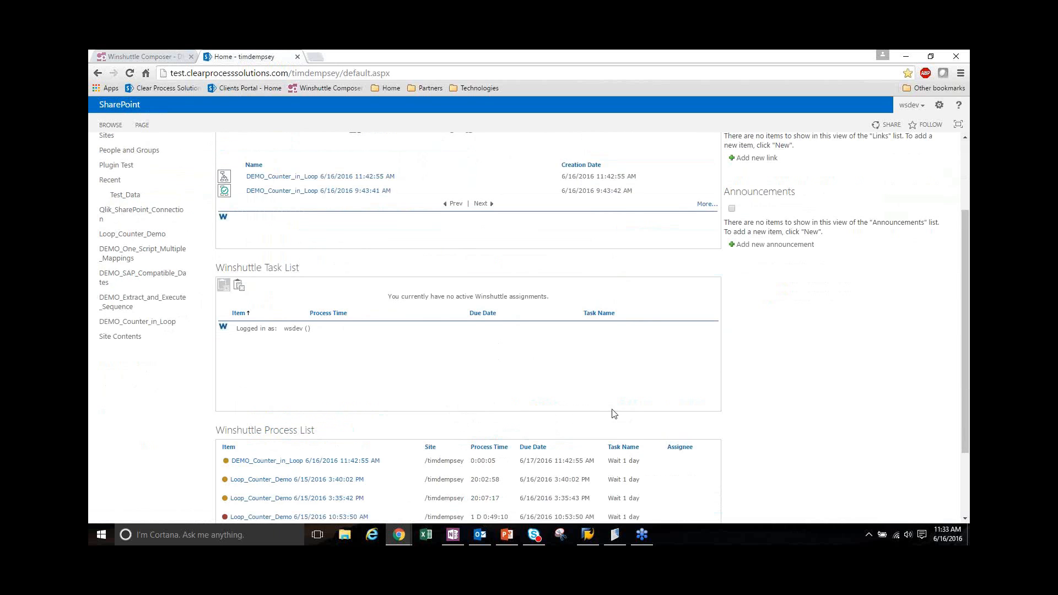
Compare the Wait 1 day node in the Composer workflow with the submitted form's task in the SharePoint process list
{"action": "left_click", "coordinate": [117, 56]}
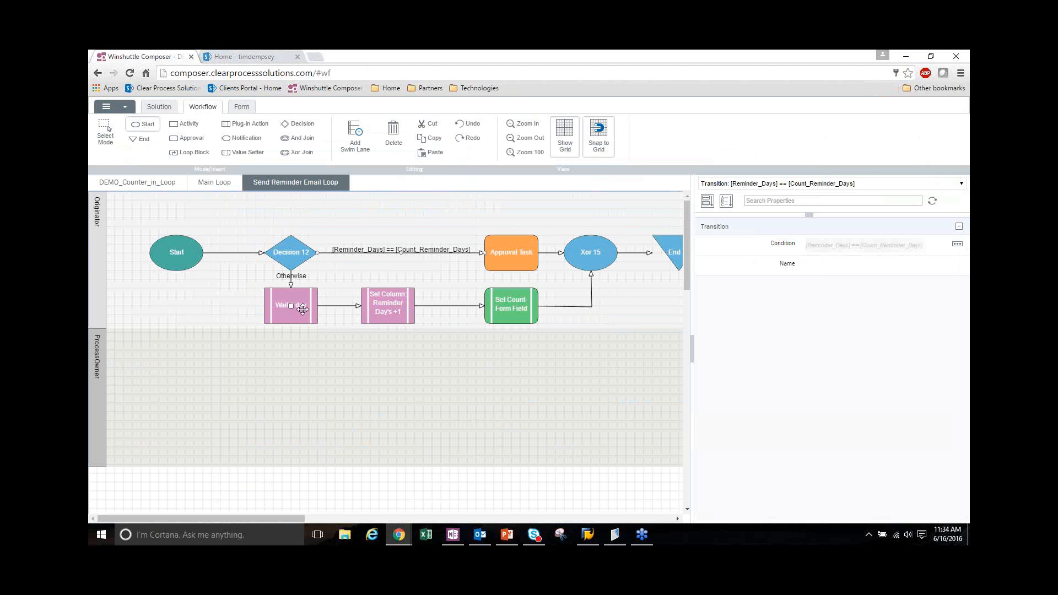
{"action": "left_click", "coordinate": [240, 53]}
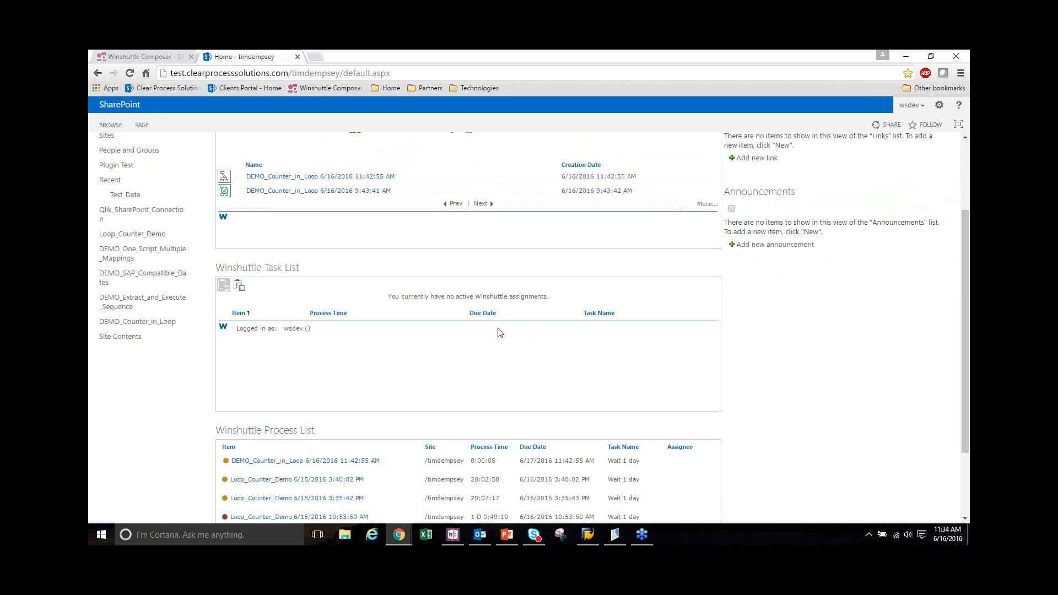
{"action": "left_click", "coordinate": [145, 56]}
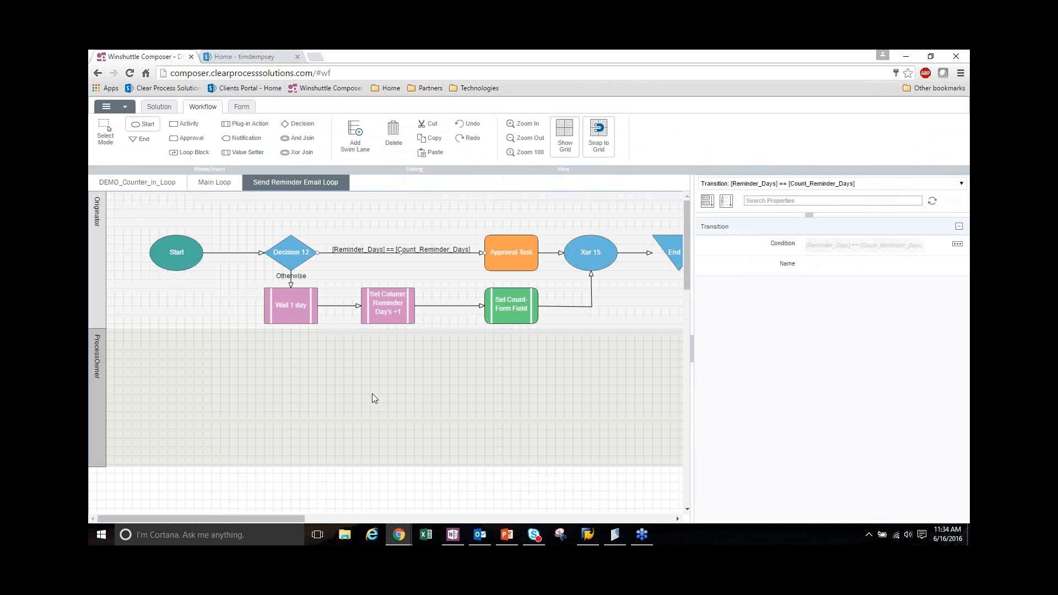
Review the Approval Task's activity properties, including the available options for Send Past Due Email and Send Reminder Email
{"action": "left_click", "coordinate": [526, 266]}
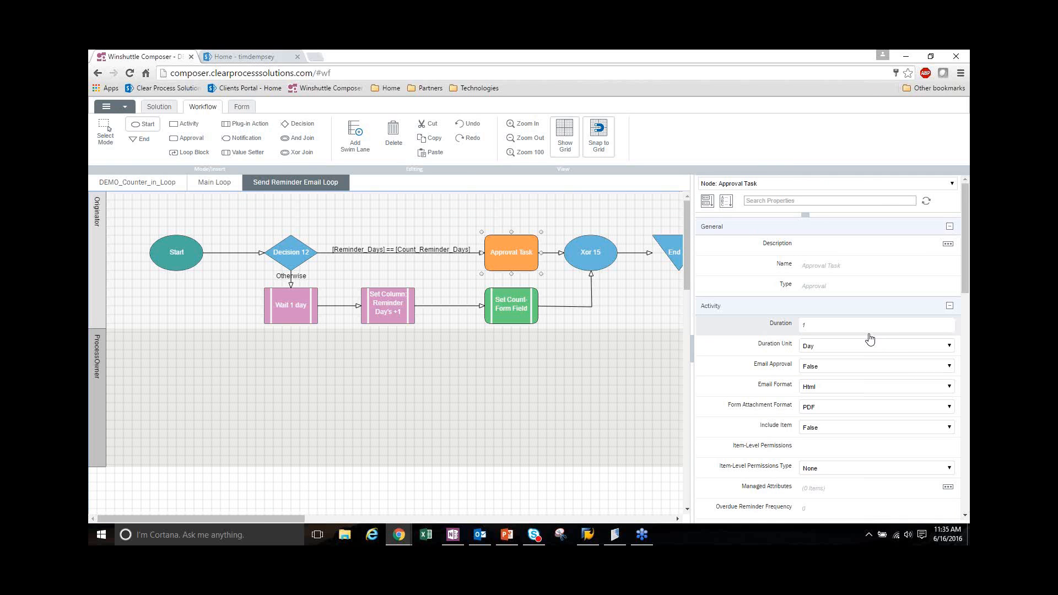
{"action": "scroll", "coordinate": [870, 338], "scroll_direction": "down", "scroll_amount": 2}
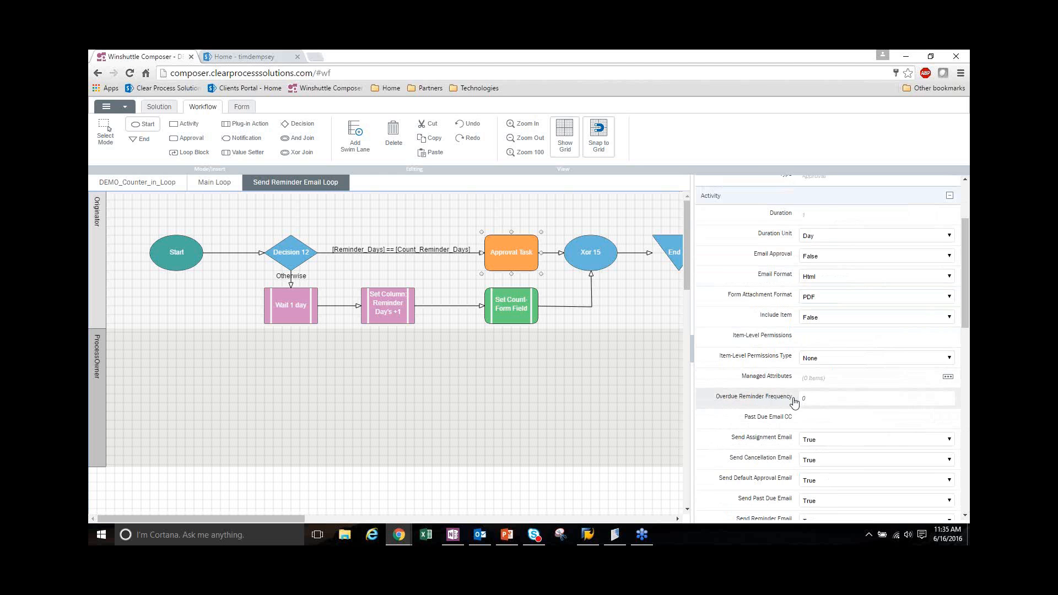
{"action": "scroll", "coordinate": [719, 406], "scroll_direction": "down", "scroll_amount": 1}
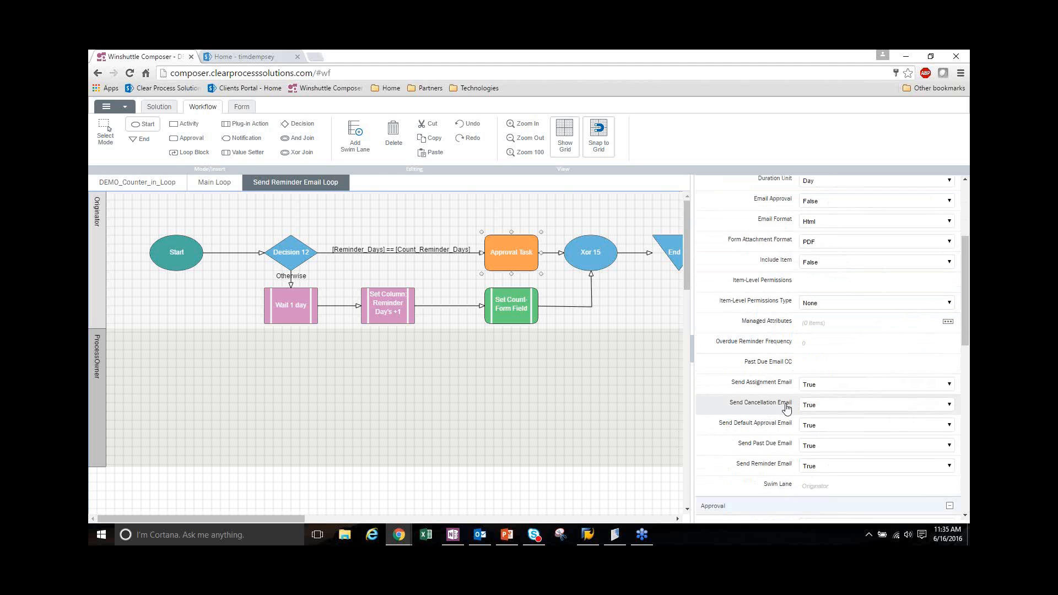
{"action": "left_click", "coordinate": [818, 446]}
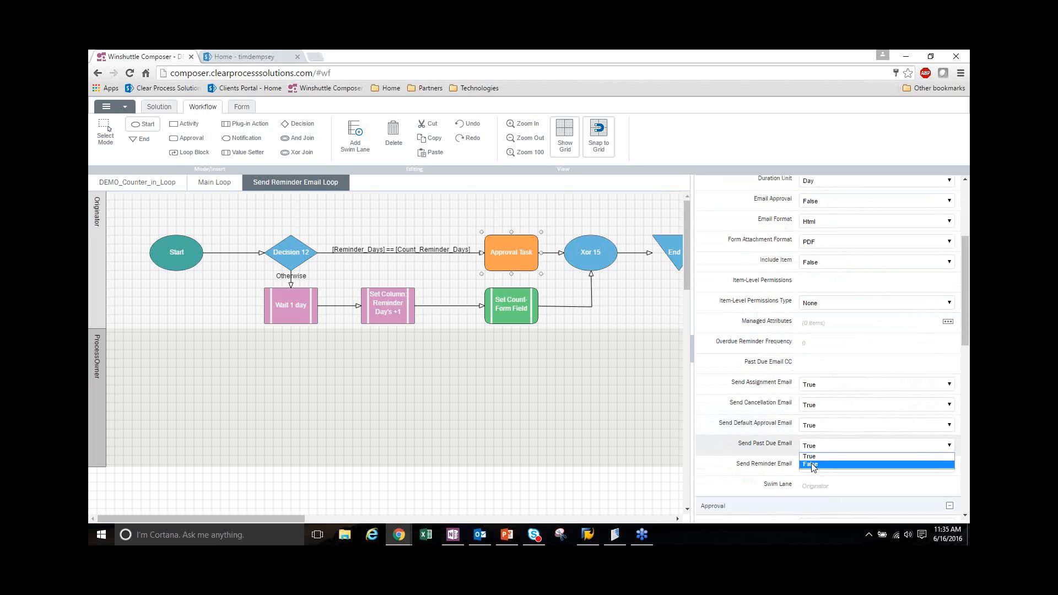
{"action": "left_click", "coordinate": [806, 457]}
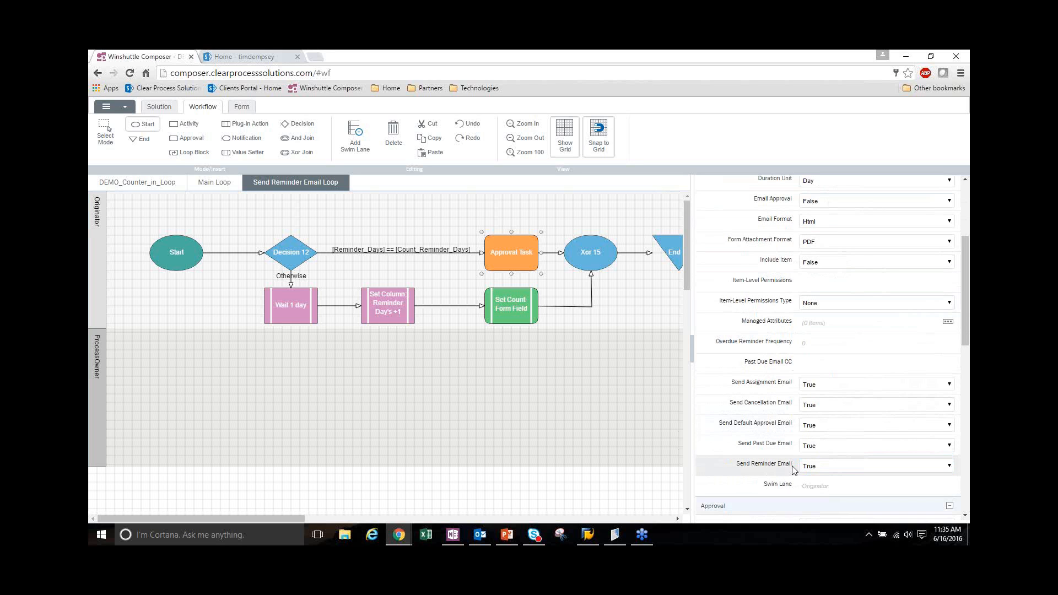
{"action": "left_click", "coordinate": [831, 468]}
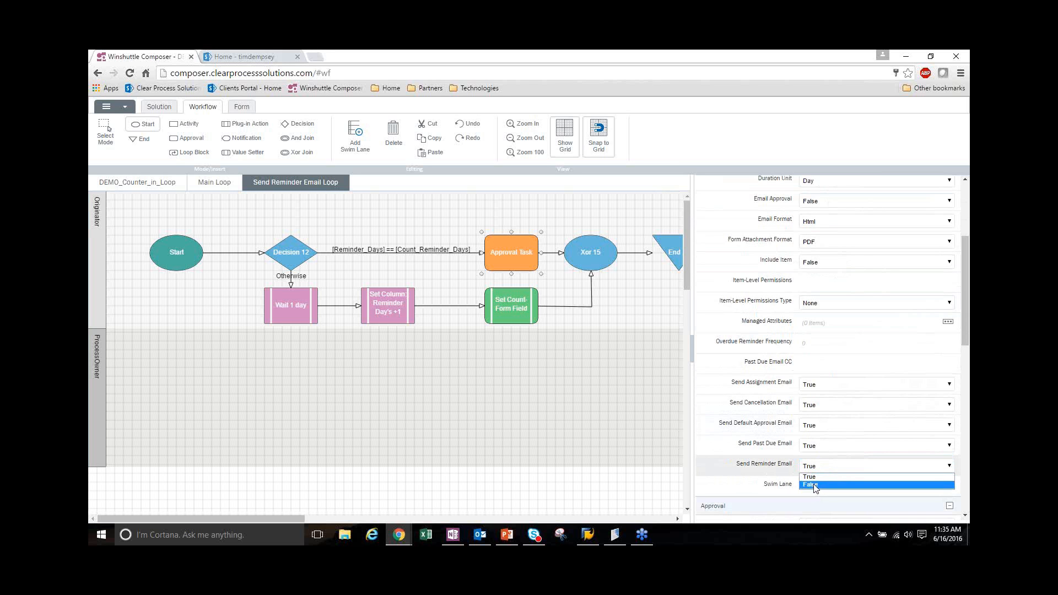
{"action": "left_click", "coordinate": [719, 469]}
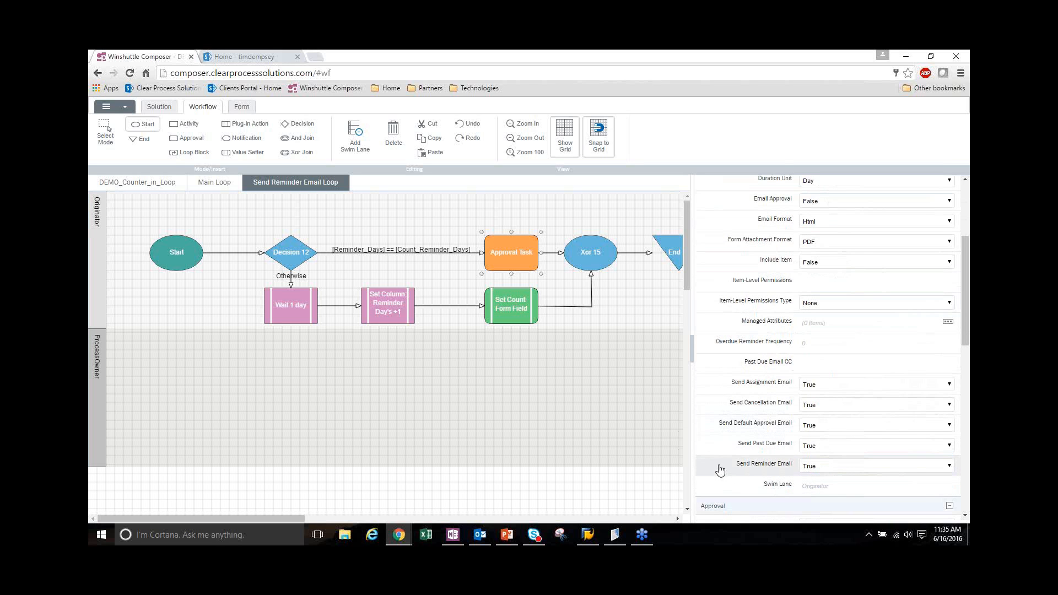
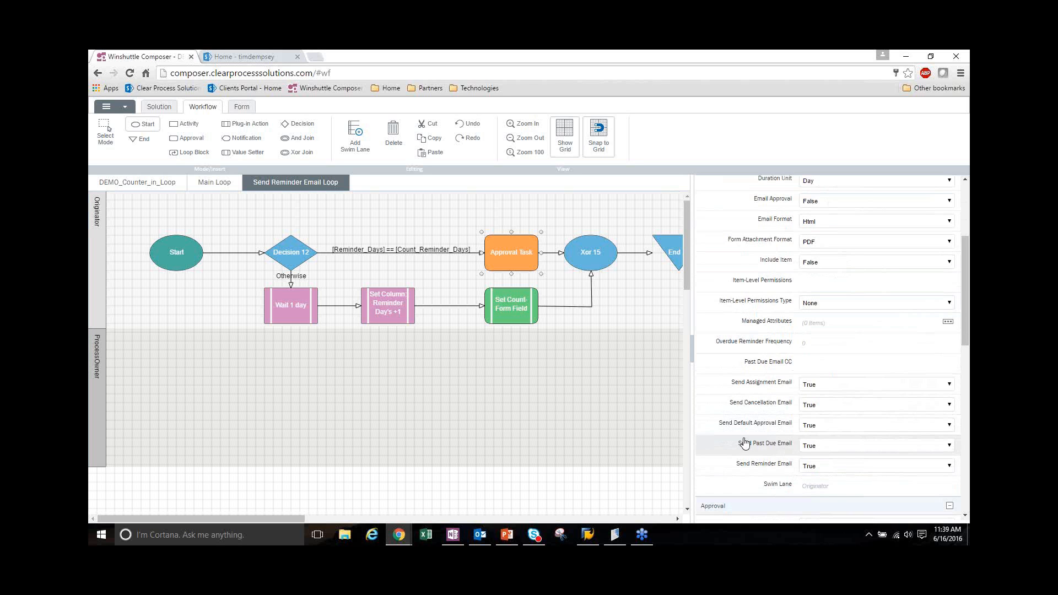
Switch to the SharePoint site, refresh its home page, and check the submitted DEMO_Counter_in_Loop form's entry in the Winshuttle Process List
{"action": "mouse_move", "coordinate": [728, 443]}
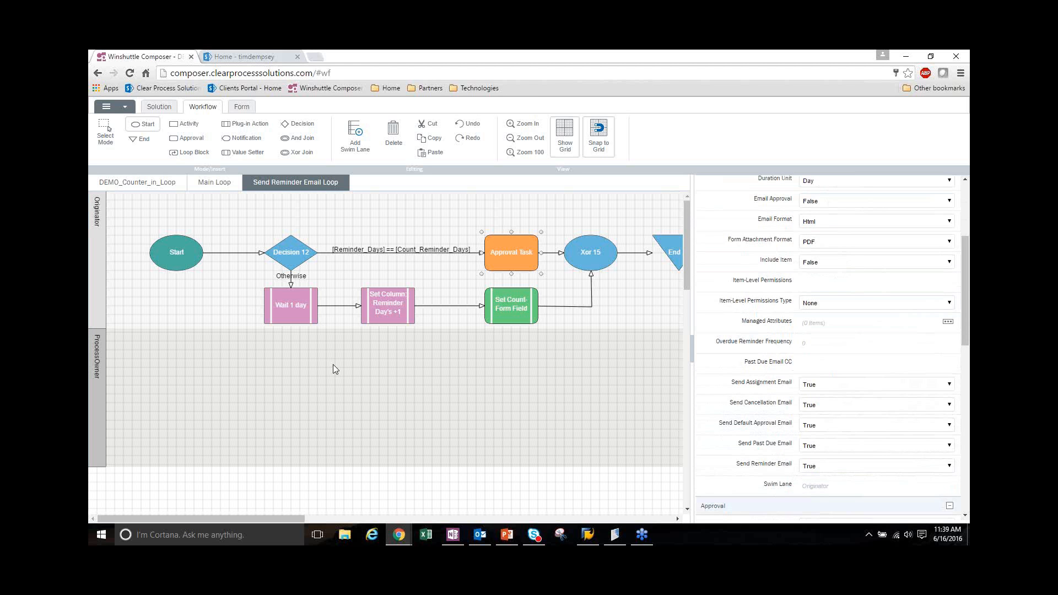
{"action": "left_click", "coordinate": [266, 56]}
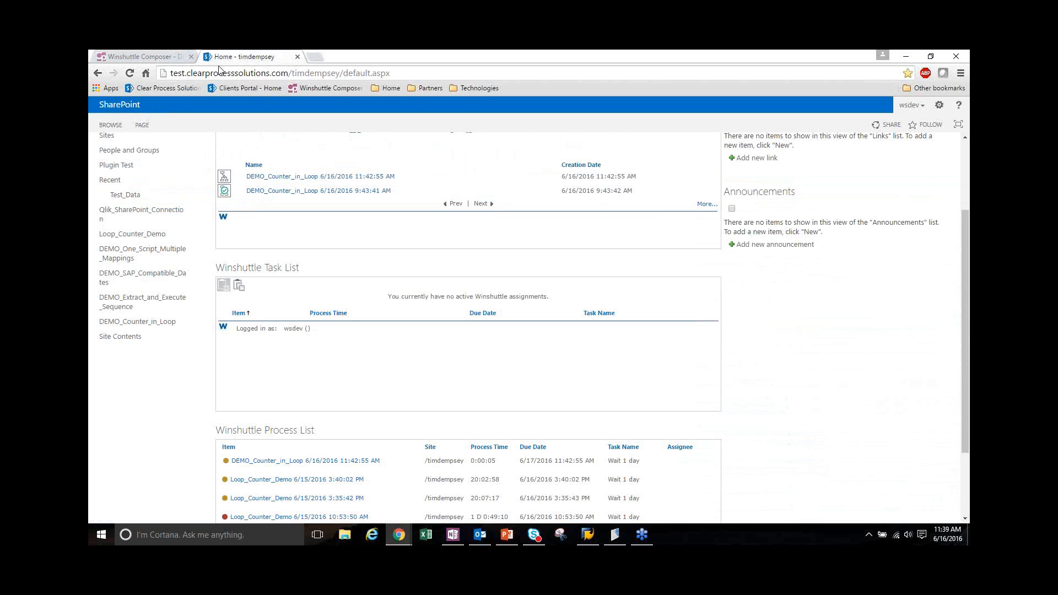
{"action": "left_click", "coordinate": [132, 74]}
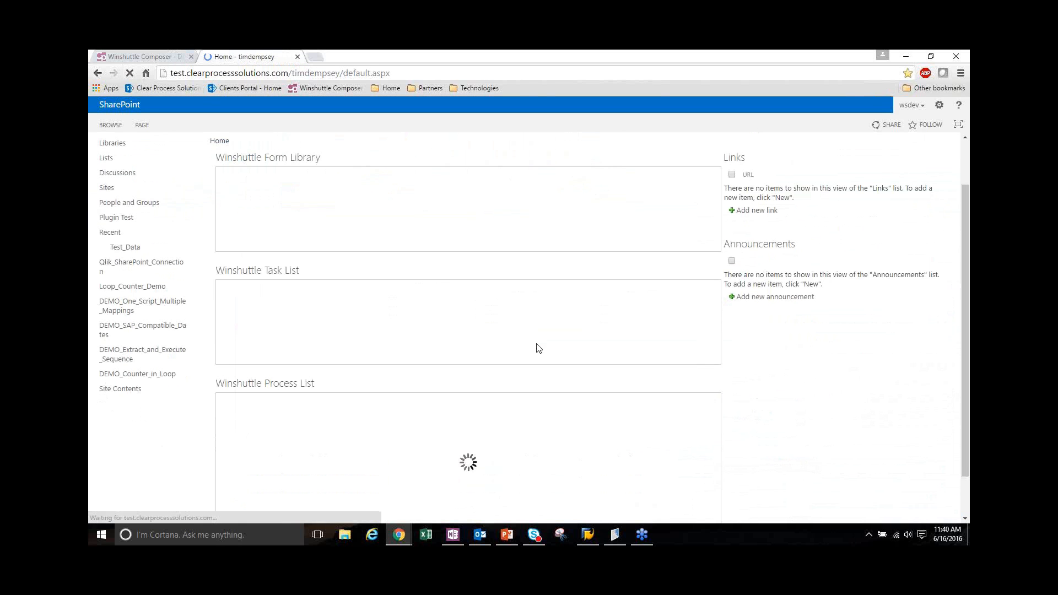
{"action": "scroll", "coordinate": [539, 347], "scroll_direction": "down", "scroll_amount": 3}
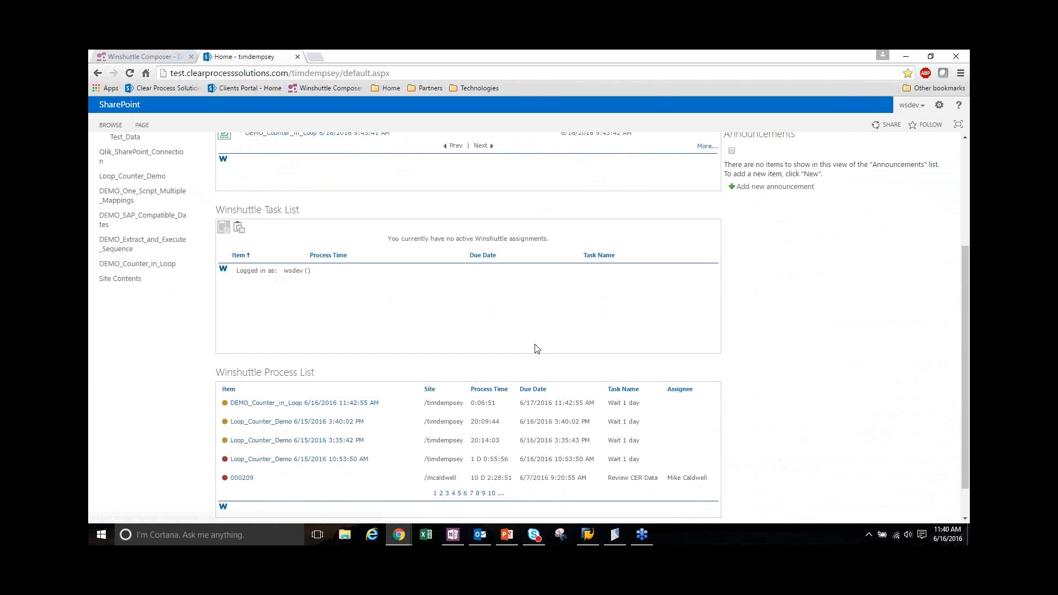
{"action": "scroll", "coordinate": [537, 348], "scroll_direction": "up", "scroll_amount": 3}
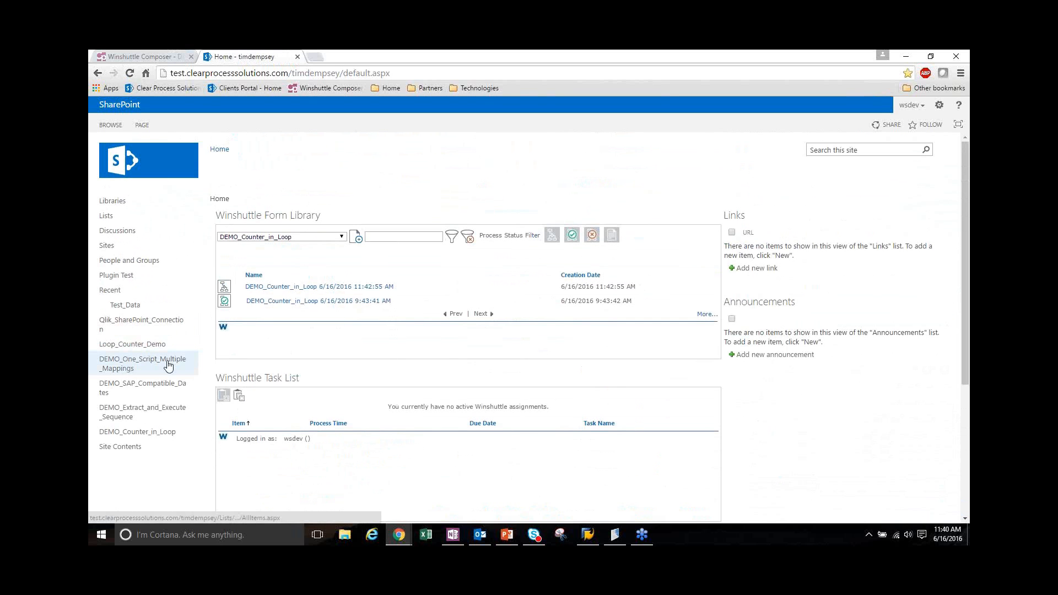
Compare Reminder_Days with Count_Reminder_Days in the DEMO_Counter_in_Loop list and return to the home page's process list
{"action": "left_click", "coordinate": [161, 435]}
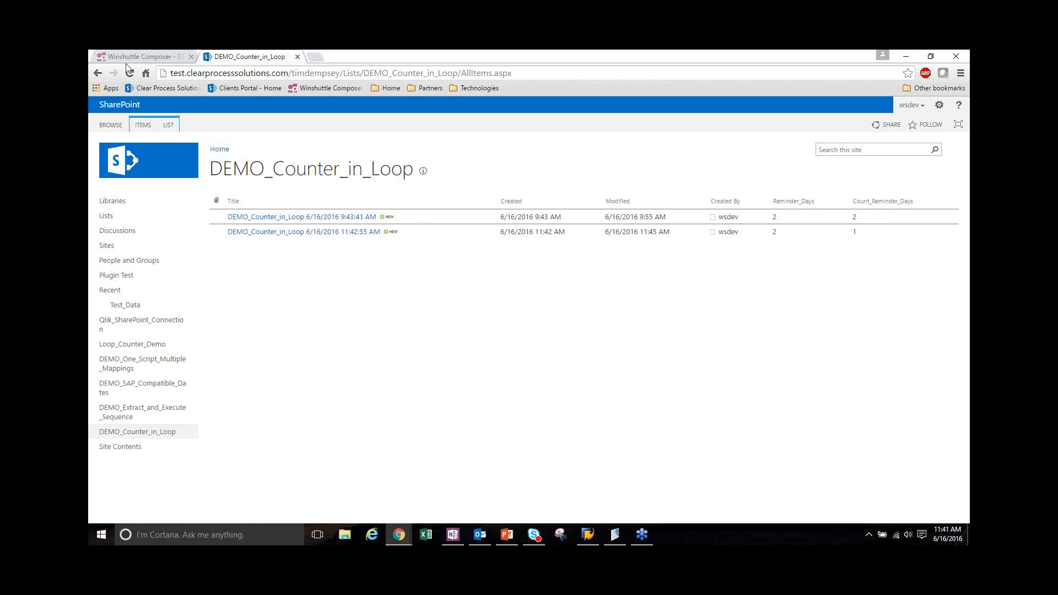
{"action": "left_click", "coordinate": [94, 76]}
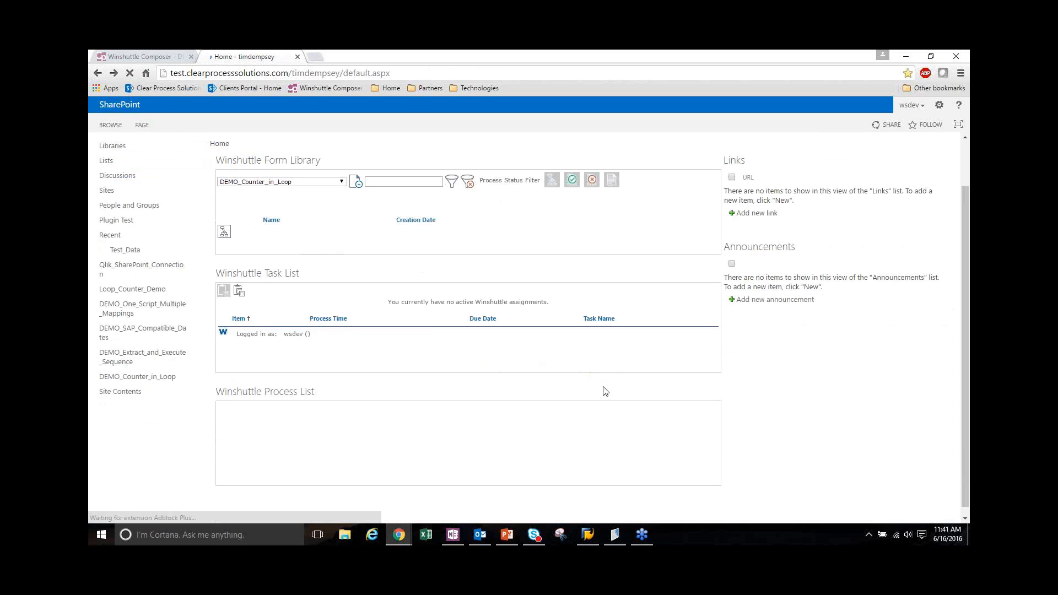
{"action": "scroll", "coordinate": [550, 382], "scroll_direction": "down", "scroll_amount": 1}
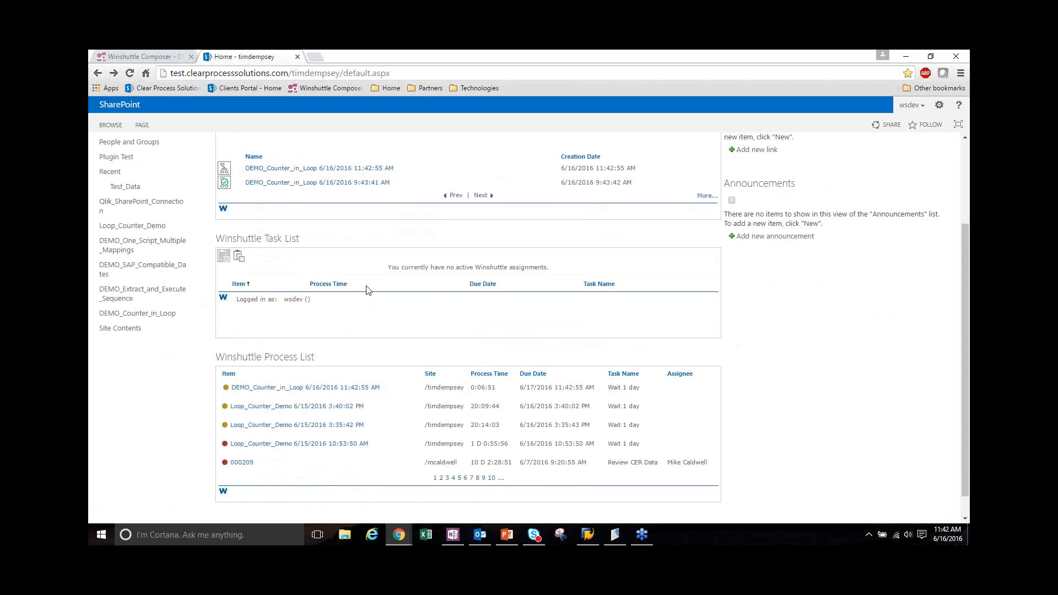
Switch to Winshuttle Composer and review how the Main Loop block in the DEMO_Counter_in_Loop workflow contains the Decision 5 flow
{"action": "left_click", "coordinate": [160, 53]}
{"action": "left_click", "coordinate": [212, 180]}
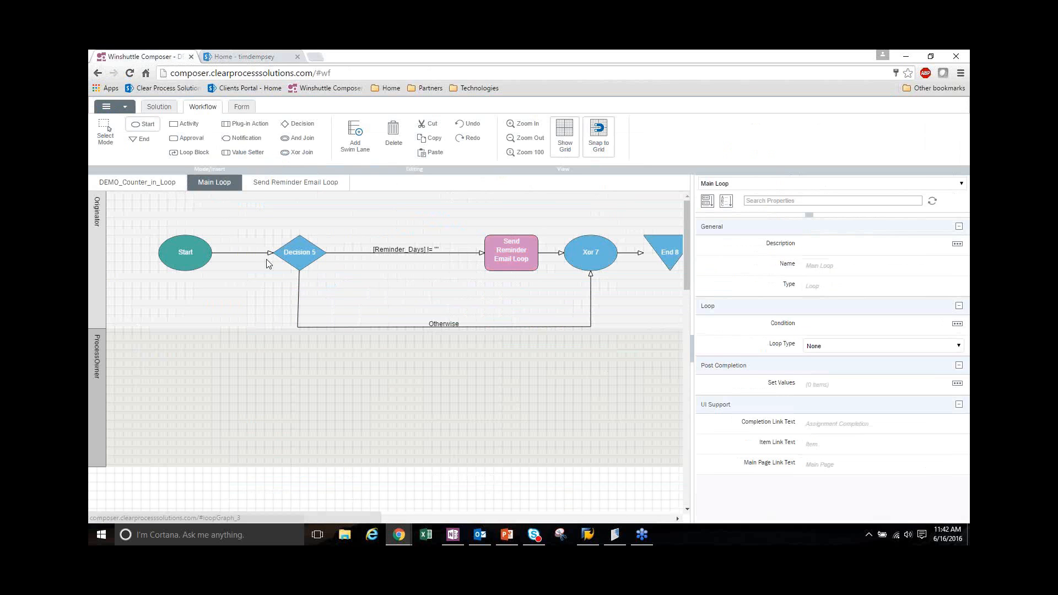
{"action": "left_click", "coordinate": [153, 186]}
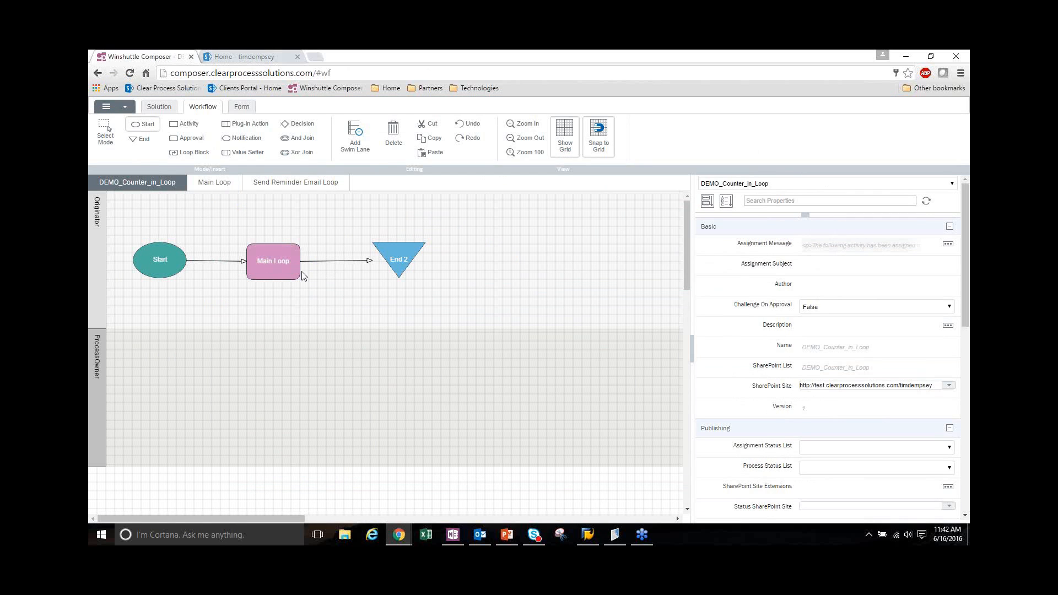
{"action": "left_click", "coordinate": [280, 251]}
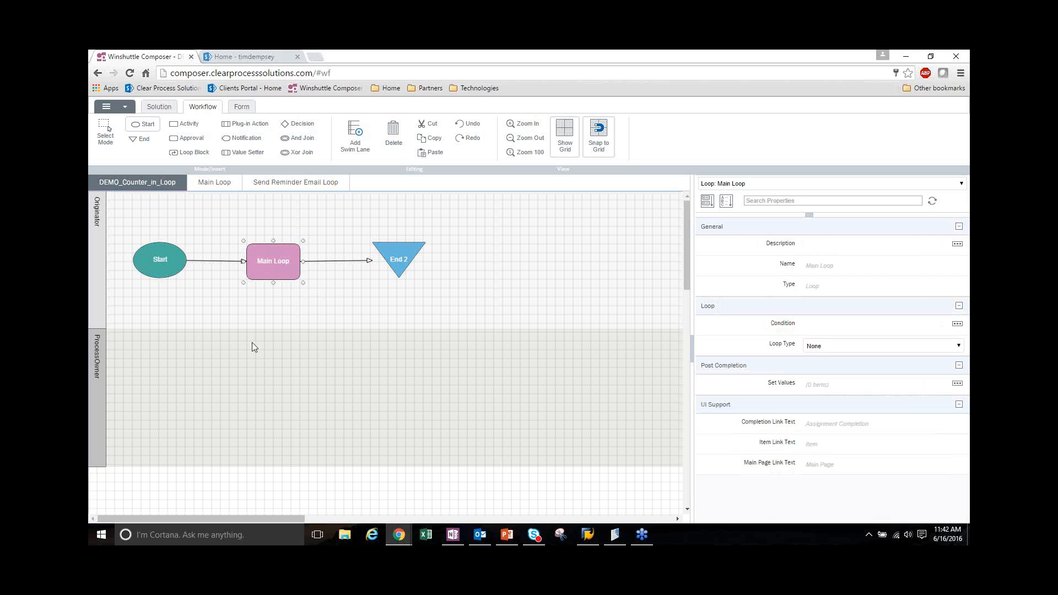
{"action": "double_click", "coordinate": [278, 270]}
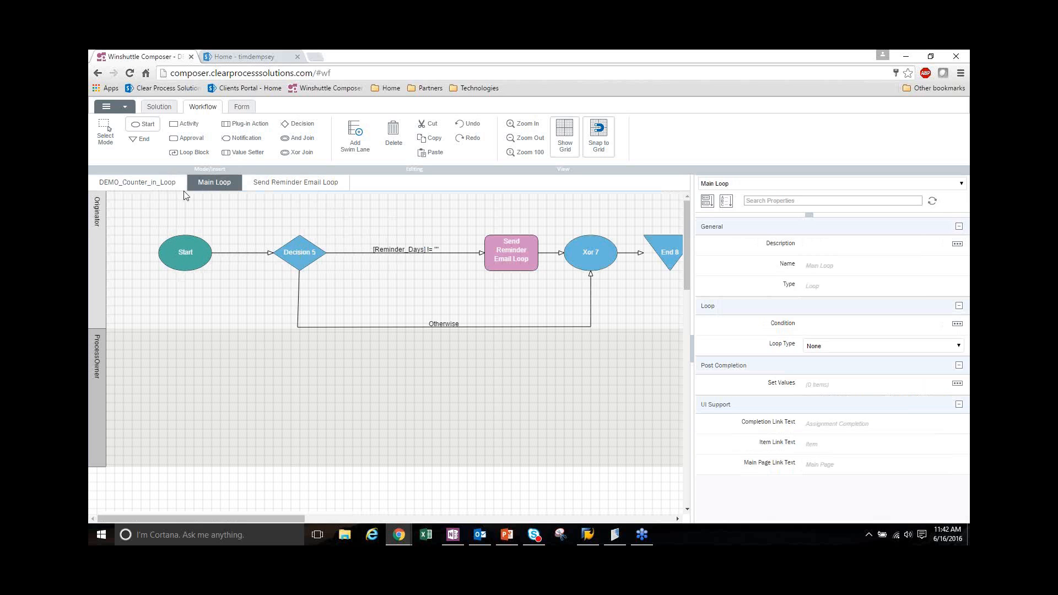
{"action": "left_click", "coordinate": [161, 185]}
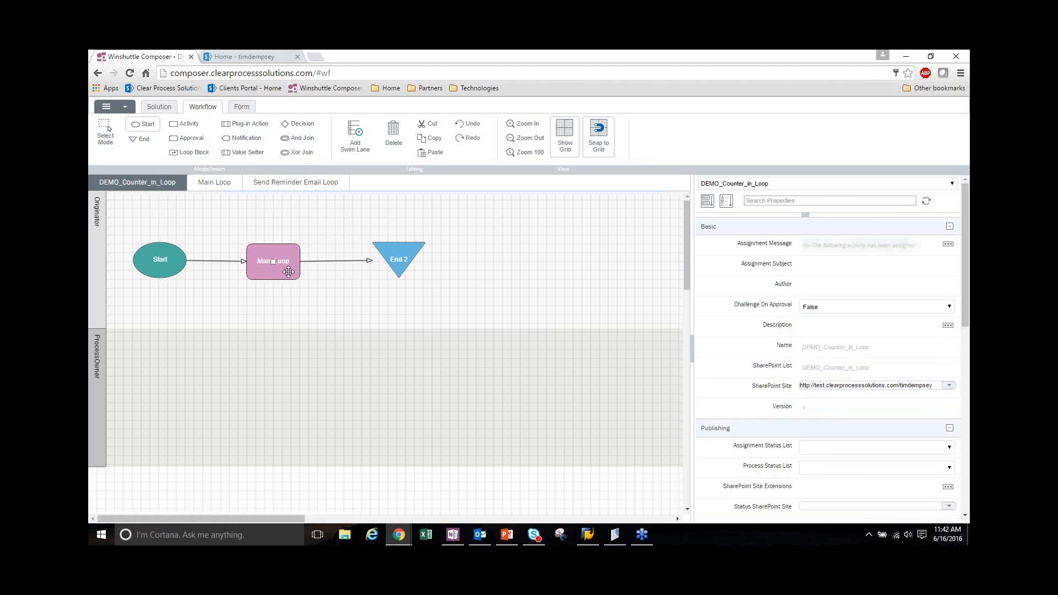
Add a second Start node to the ProcessOwner swim lane of the DEMO_Counter_in_Loop workflow
{"action": "left_click", "coordinate": [238, 262]}
{"action": "left_click", "coordinate": [144, 124]}
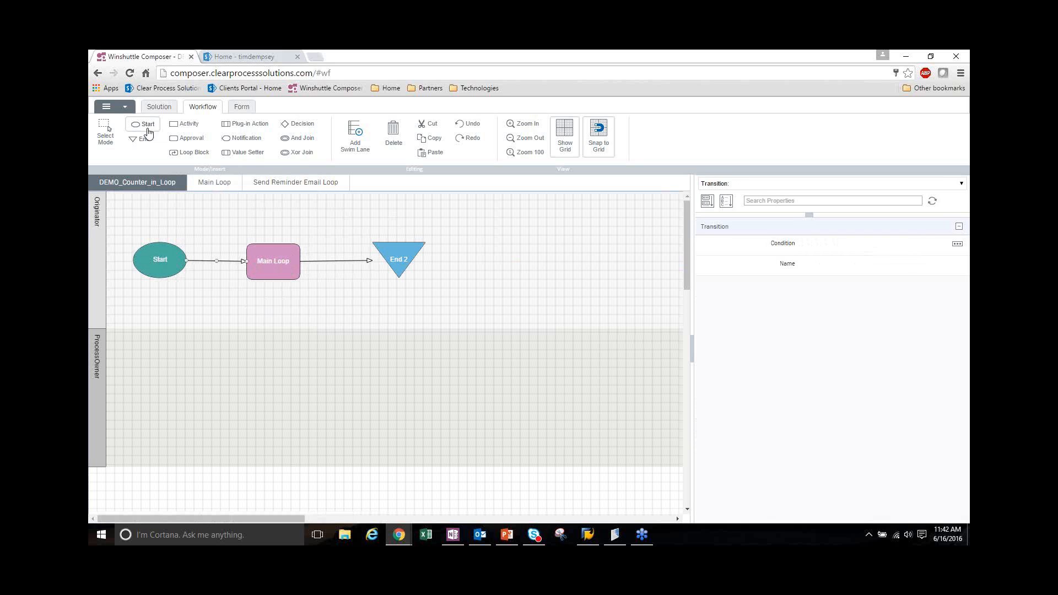
{"action": "left_click", "coordinate": [163, 356]}
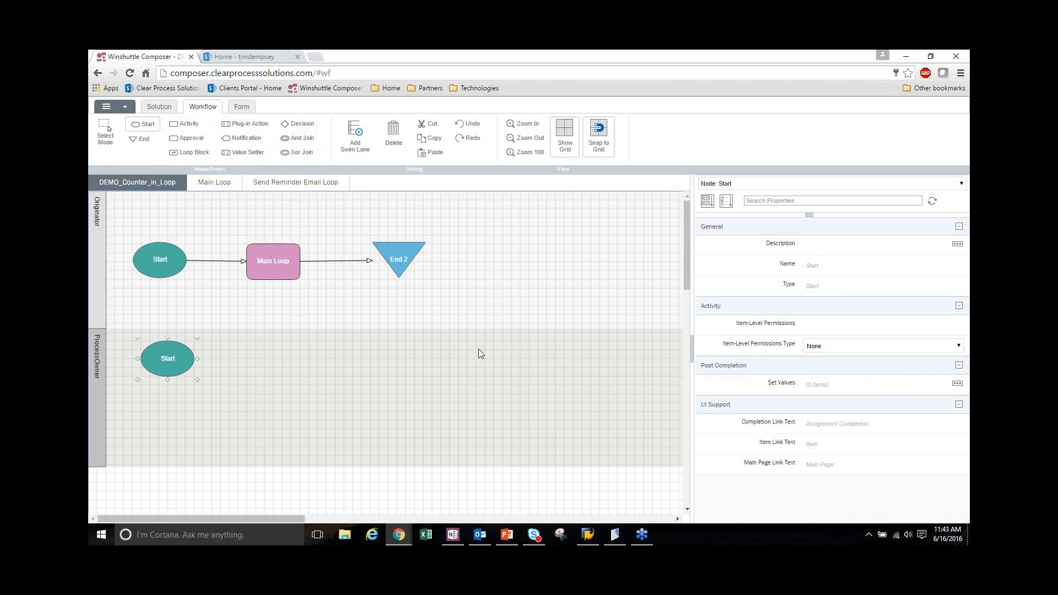
Review the Main Loop block's properties and inner flow, and the transition leading into it from the Originator lane's Start node
{"action": "left_click", "coordinate": [283, 277]}
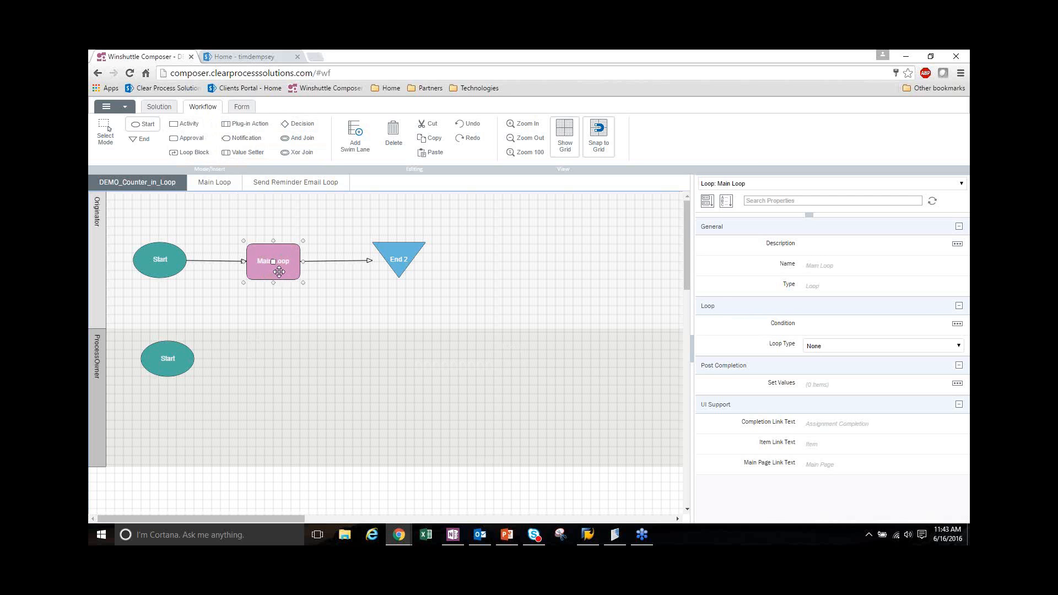
{"action": "double_click", "coordinate": [278, 272]}
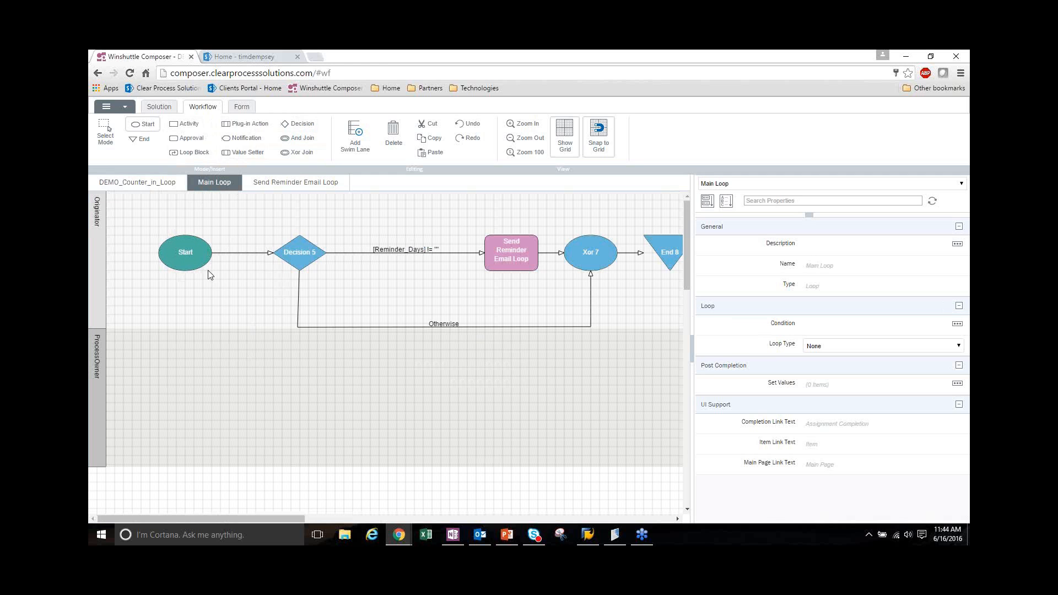
{"action": "left_click", "coordinate": [171, 188]}
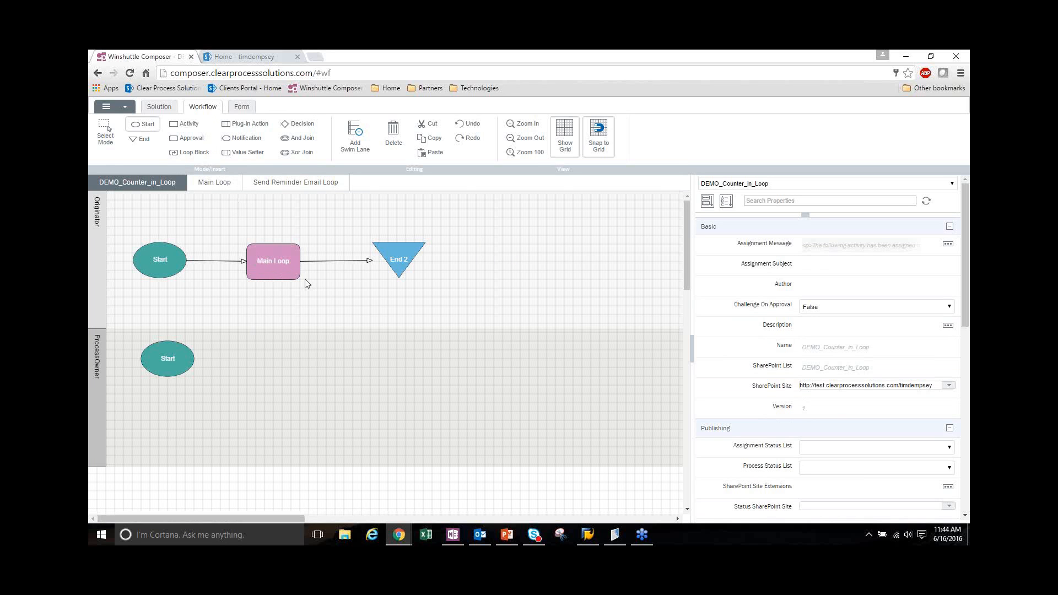
{"action": "left_click", "coordinate": [234, 263]}
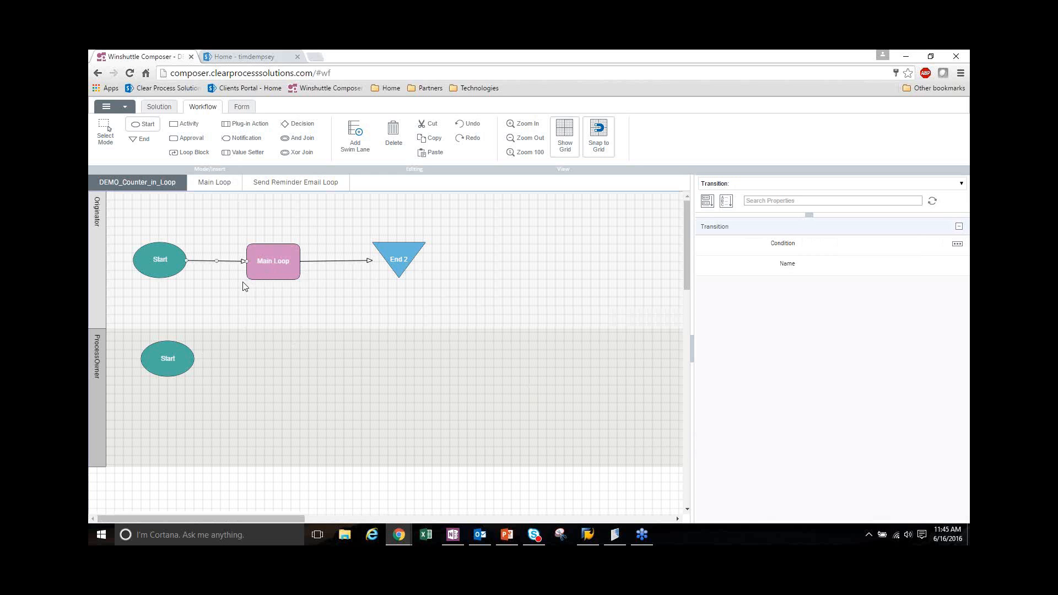
Delete the extra Start node from the ProcessOwner swim lane and select the Main Loop block
{"action": "left_click", "coordinate": [171, 344]}
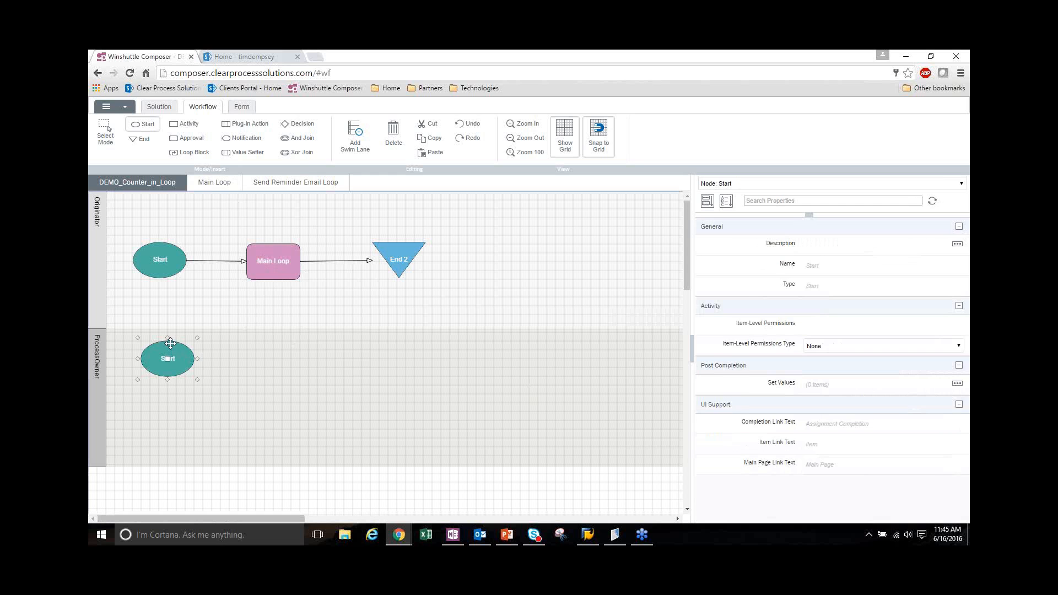
{"action": "key", "text": "Delete"}
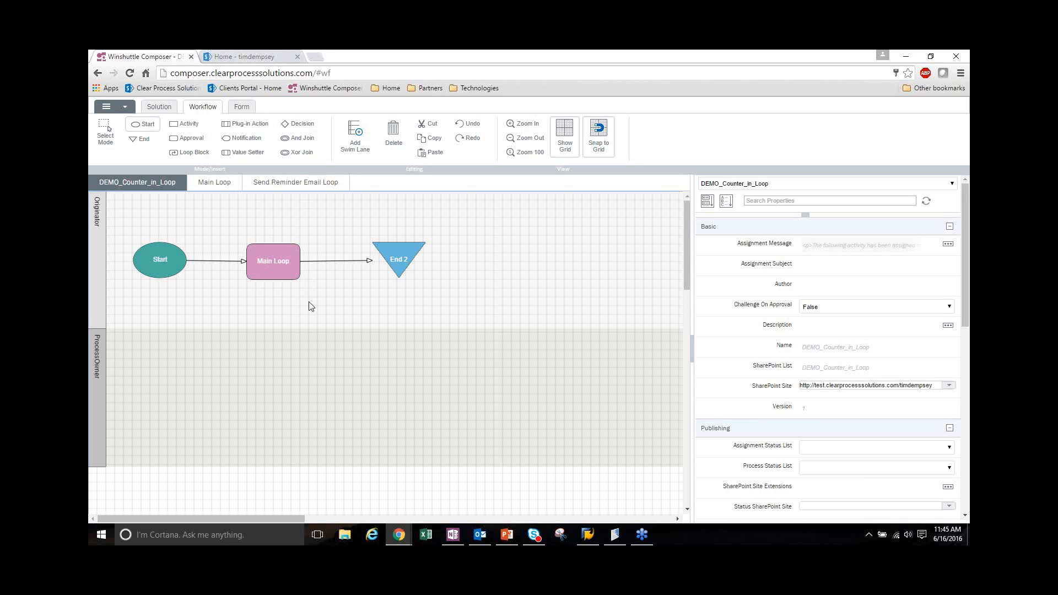
{"action": "left_click", "coordinate": [286, 276]}
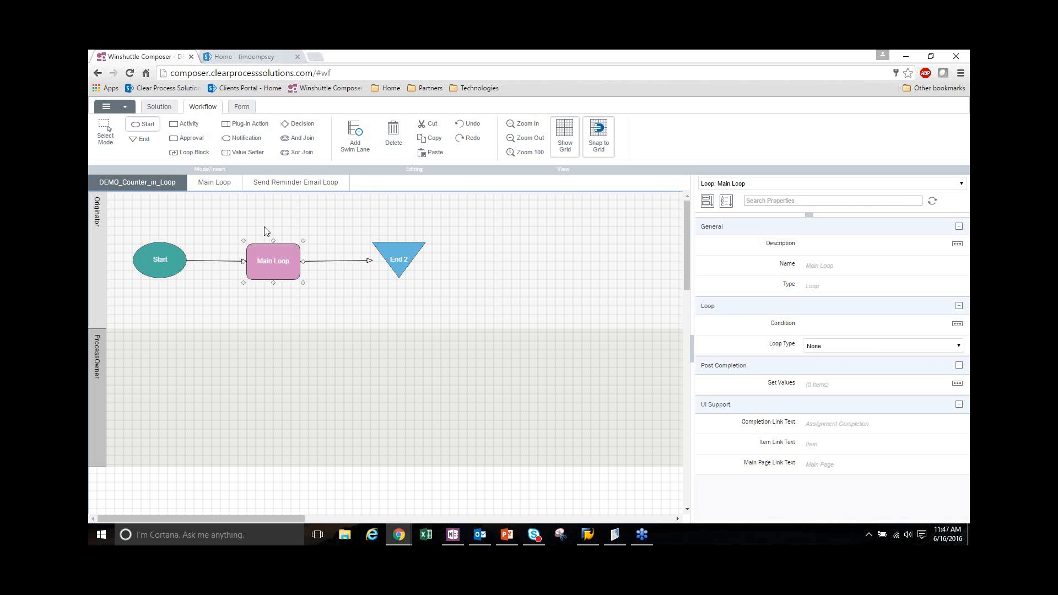
Check Count_Reminder_Days against Reminder_Days for the submitted form in SharePoint's DEMO_Counter_in_Loop list and return to the home page
{"action": "left_click", "coordinate": [247, 58]}
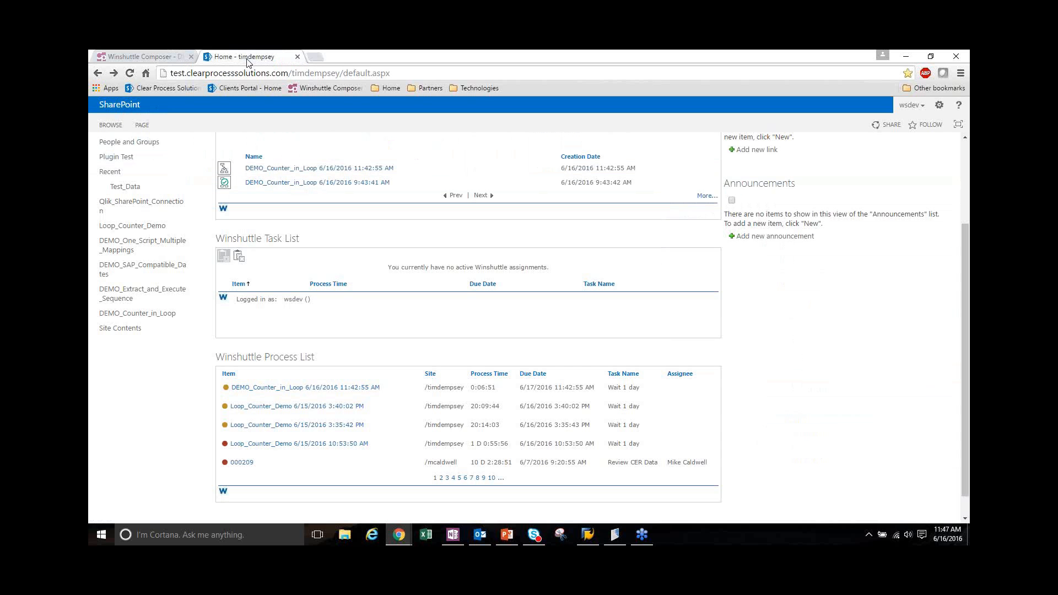
{"action": "left_click", "coordinate": [151, 319]}
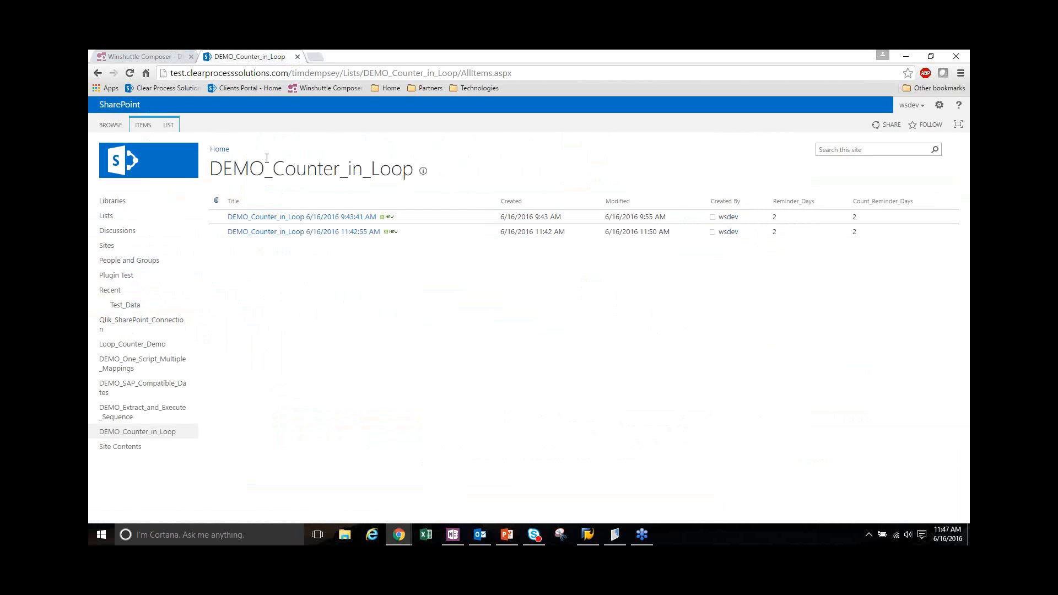
{"action": "left_click", "coordinate": [98, 73]}
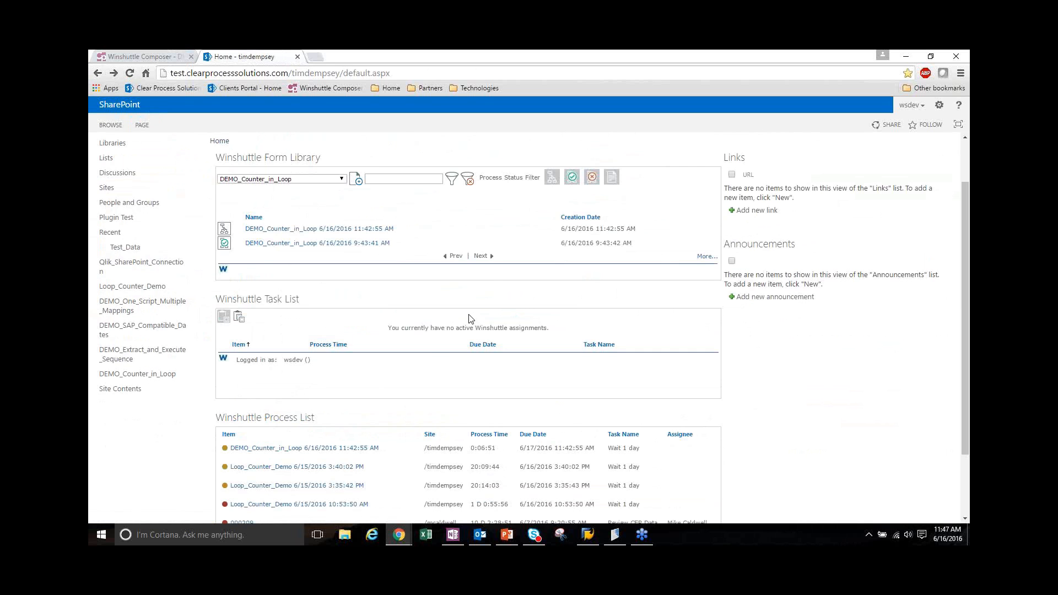
Refresh the SharePoint home page and check the submitted form's status in the Form Library, Task List and Process List
{"action": "scroll", "coordinate": [472, 318], "scroll_direction": "down", "scroll_amount": 1}
{"action": "left_click", "coordinate": [132, 77]}
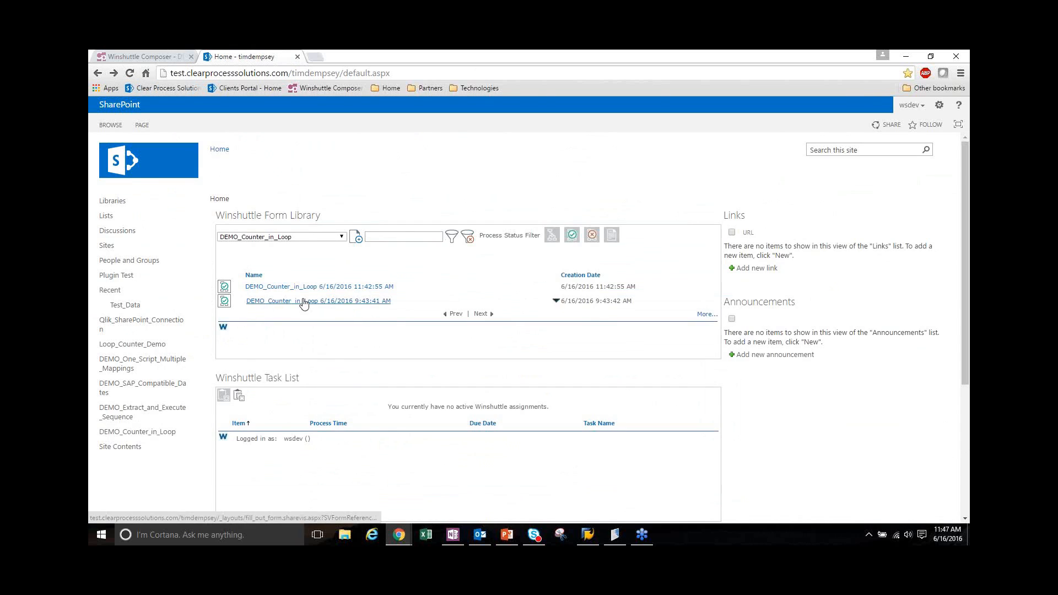
{"action": "scroll", "coordinate": [282, 294], "scroll_direction": "down", "scroll_amount": 1}
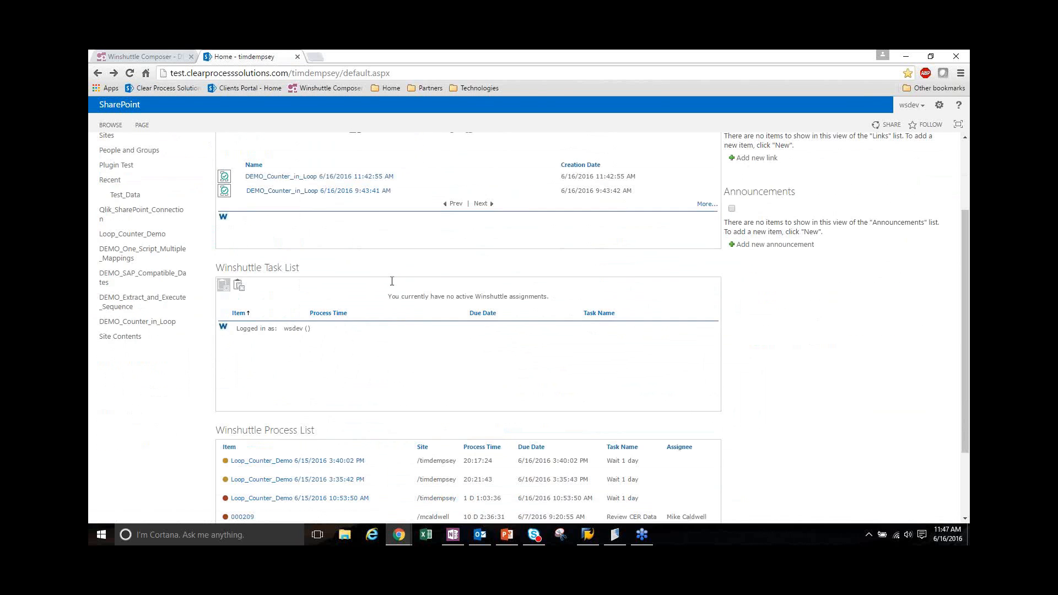
{"action": "scroll", "coordinate": [393, 282], "scroll_direction": "up", "scroll_amount": 2}
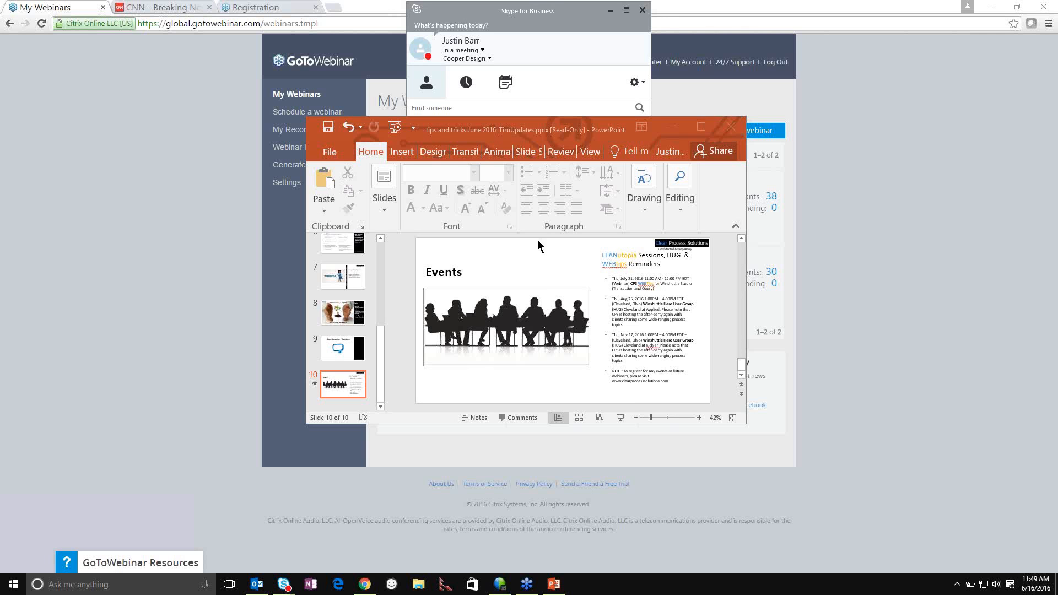
{"action": "scroll", "coordinate": [540, 253], "scroll_direction": "up", "scroll_amount": 1}
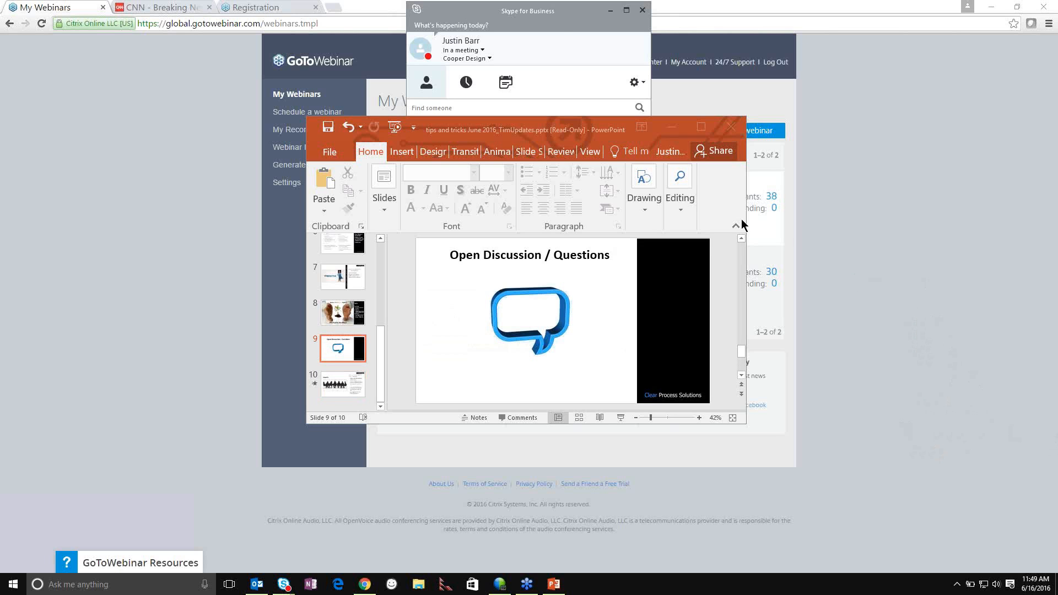
Maximize the PowerPoint presentation window showing the Open Discussion / Questions slide
{"action": "left_click", "coordinate": [702, 128]}
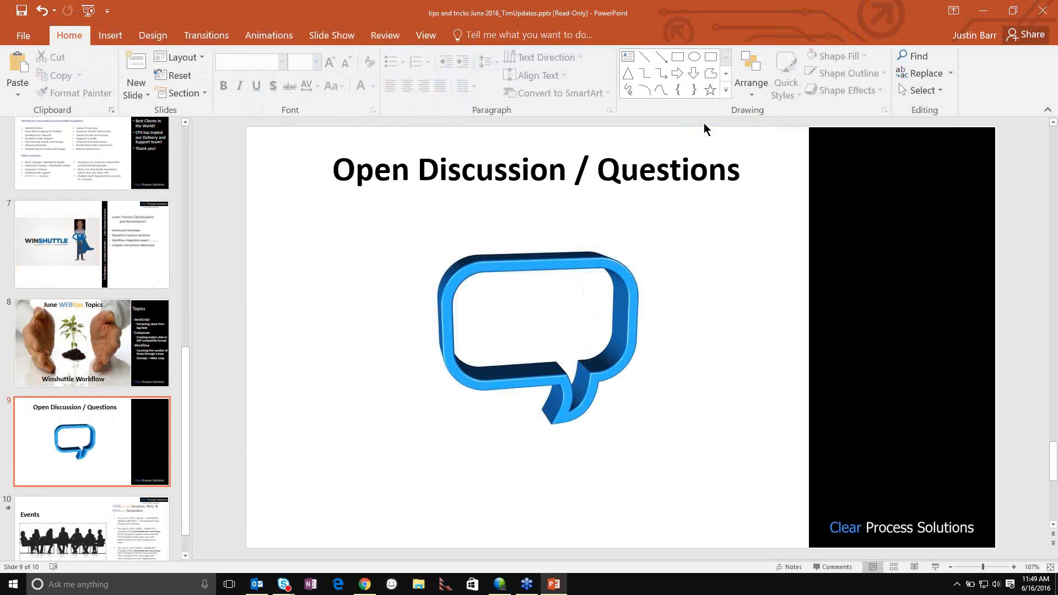